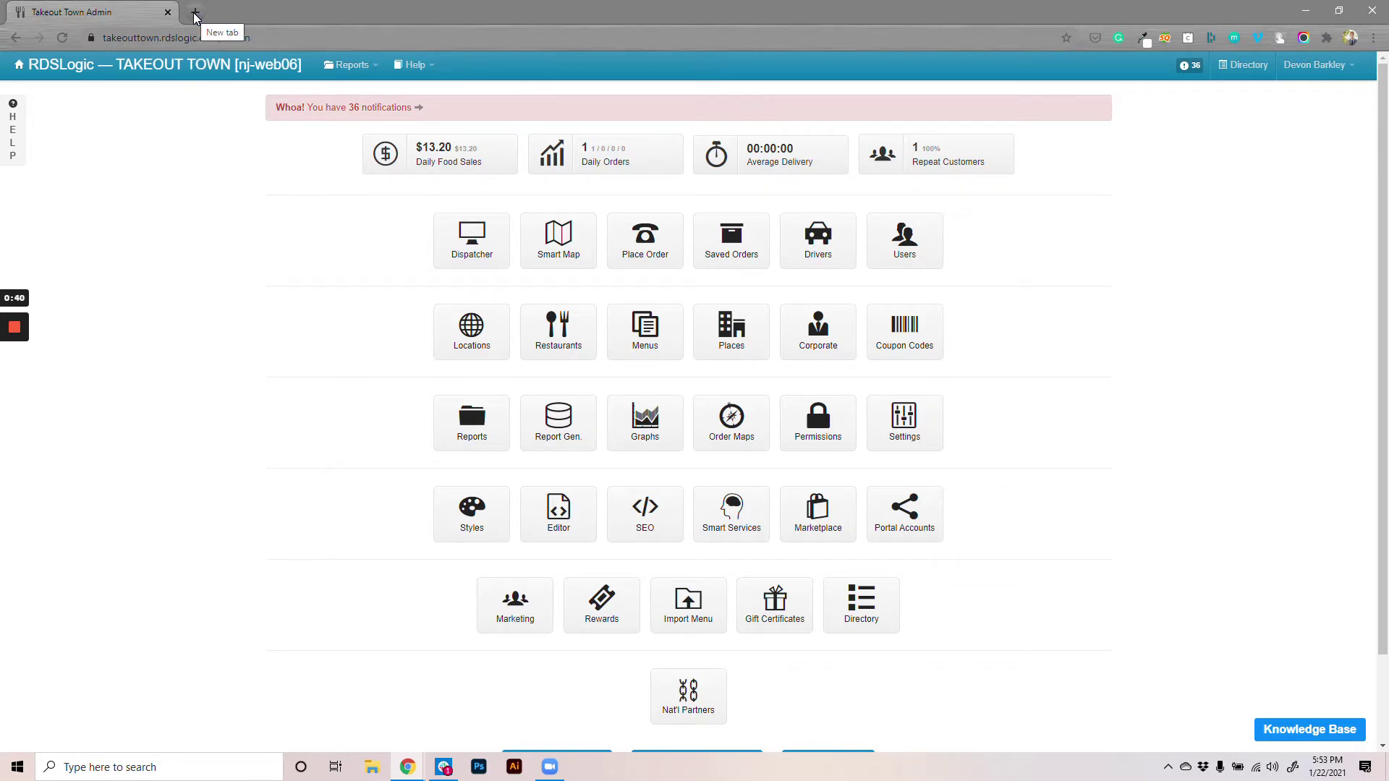
Open analytics.google.com in a new browser tab
left_click(195, 14)
type("analytics.google.com")
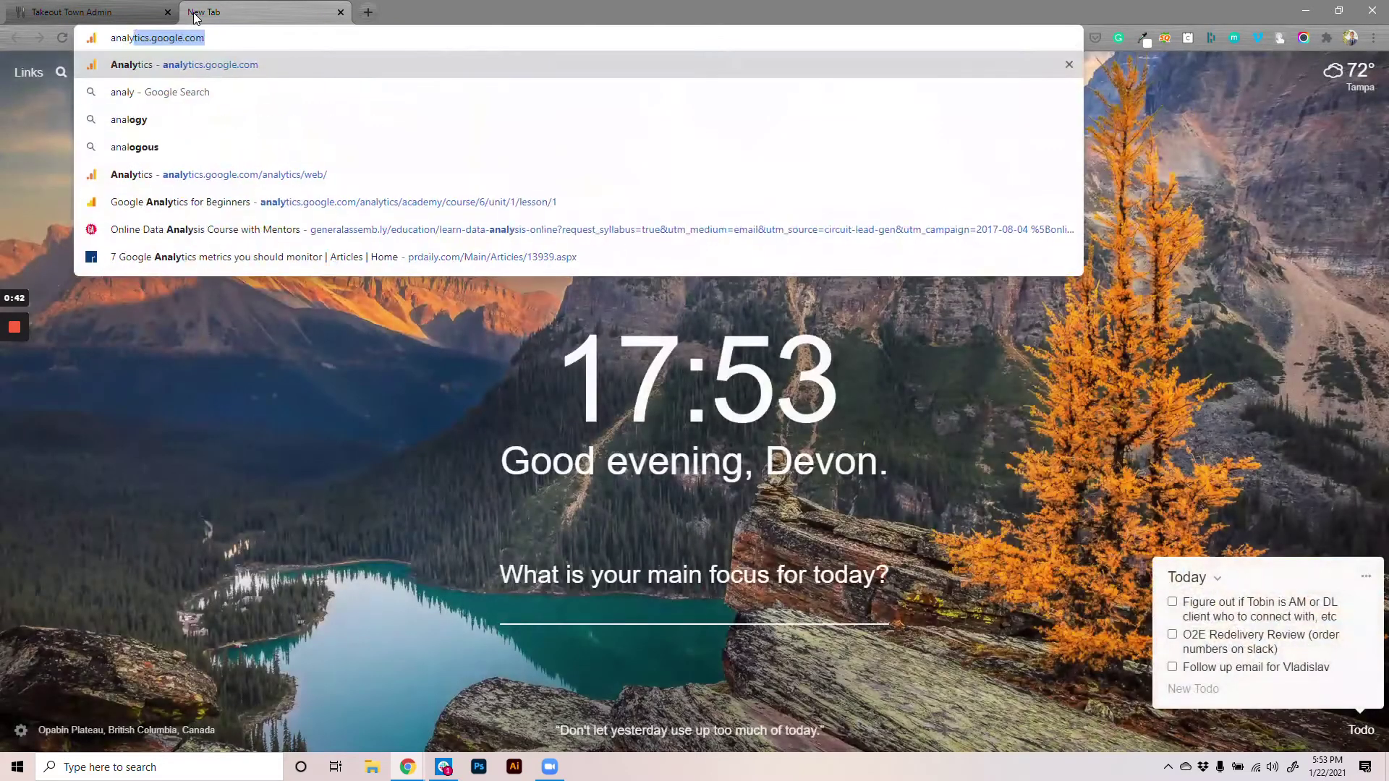
key("Return")
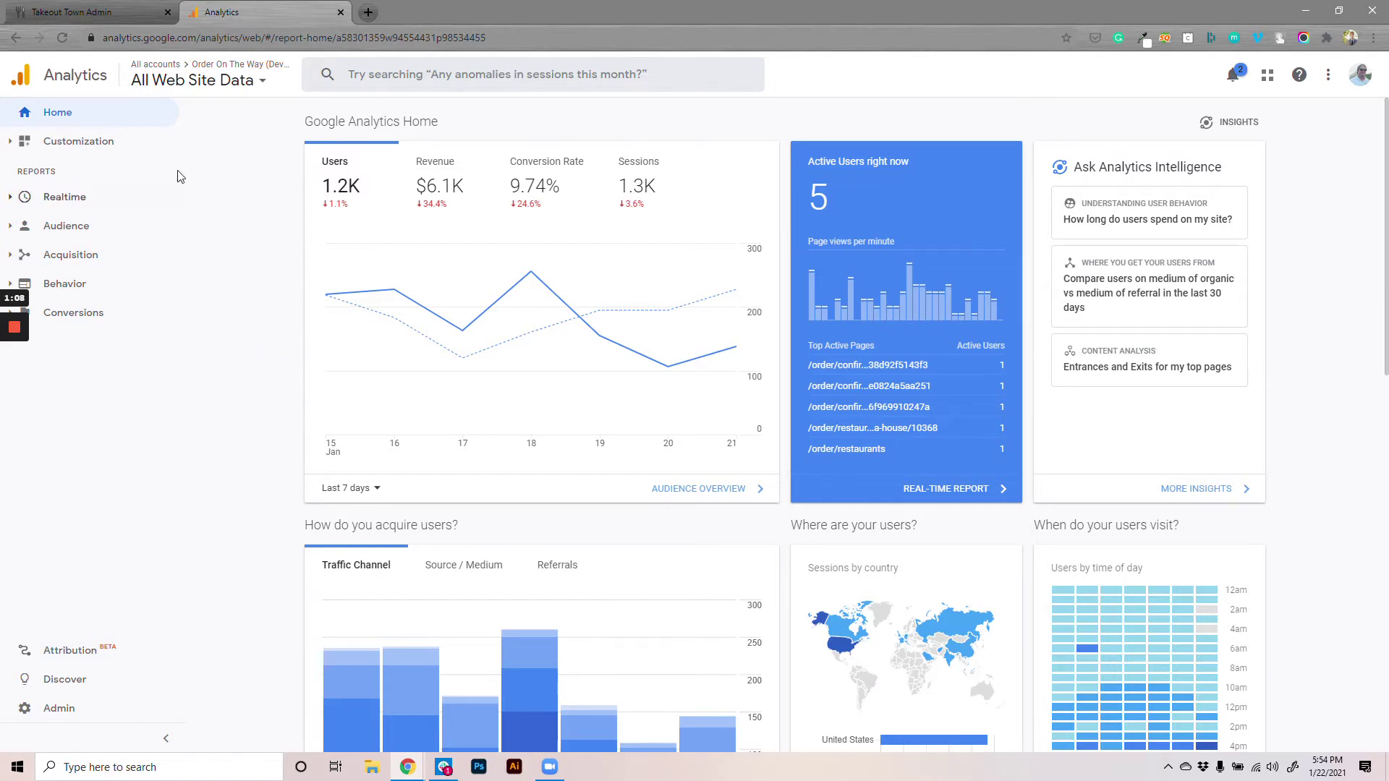
Copy the property's tracking ID from the Tracking Code page in the Google Analytics admin settings
left_click(49, 712)
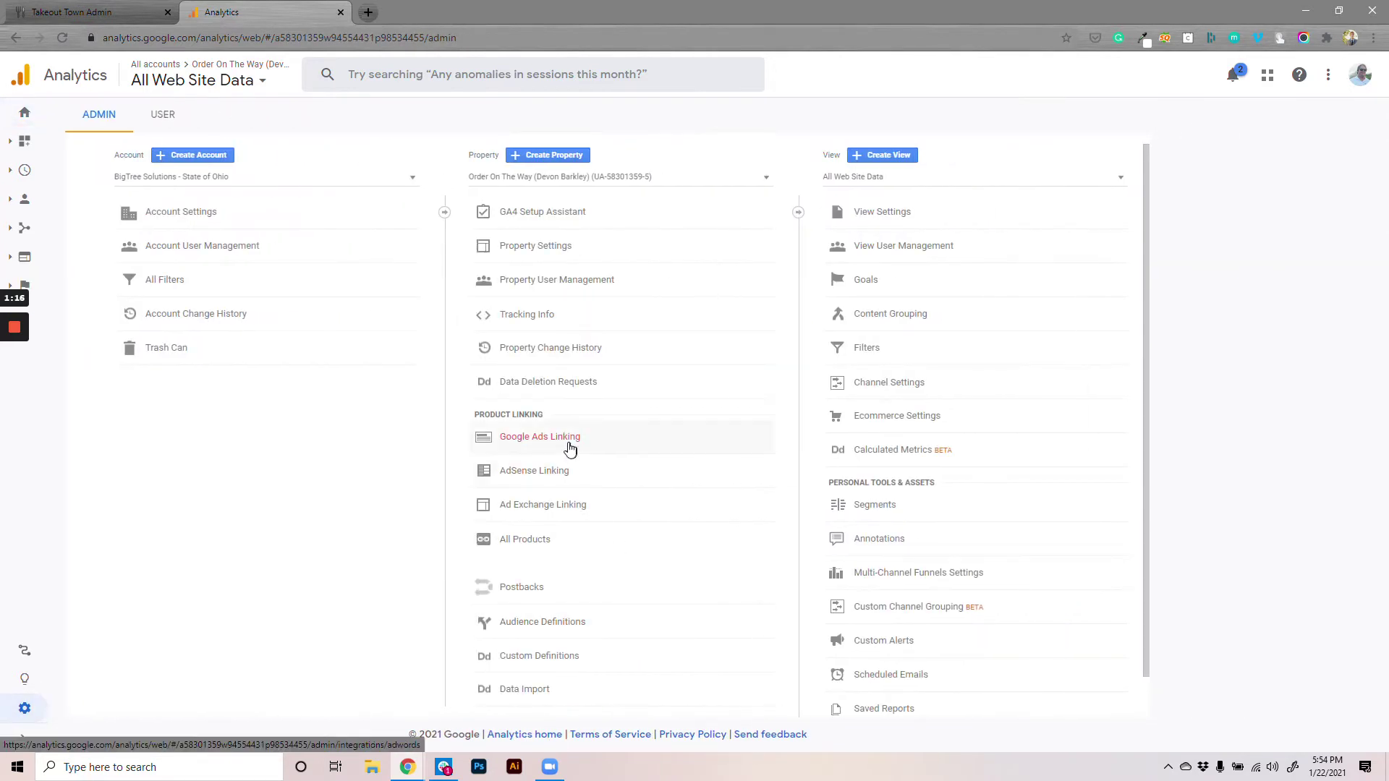
left_click(527, 319)
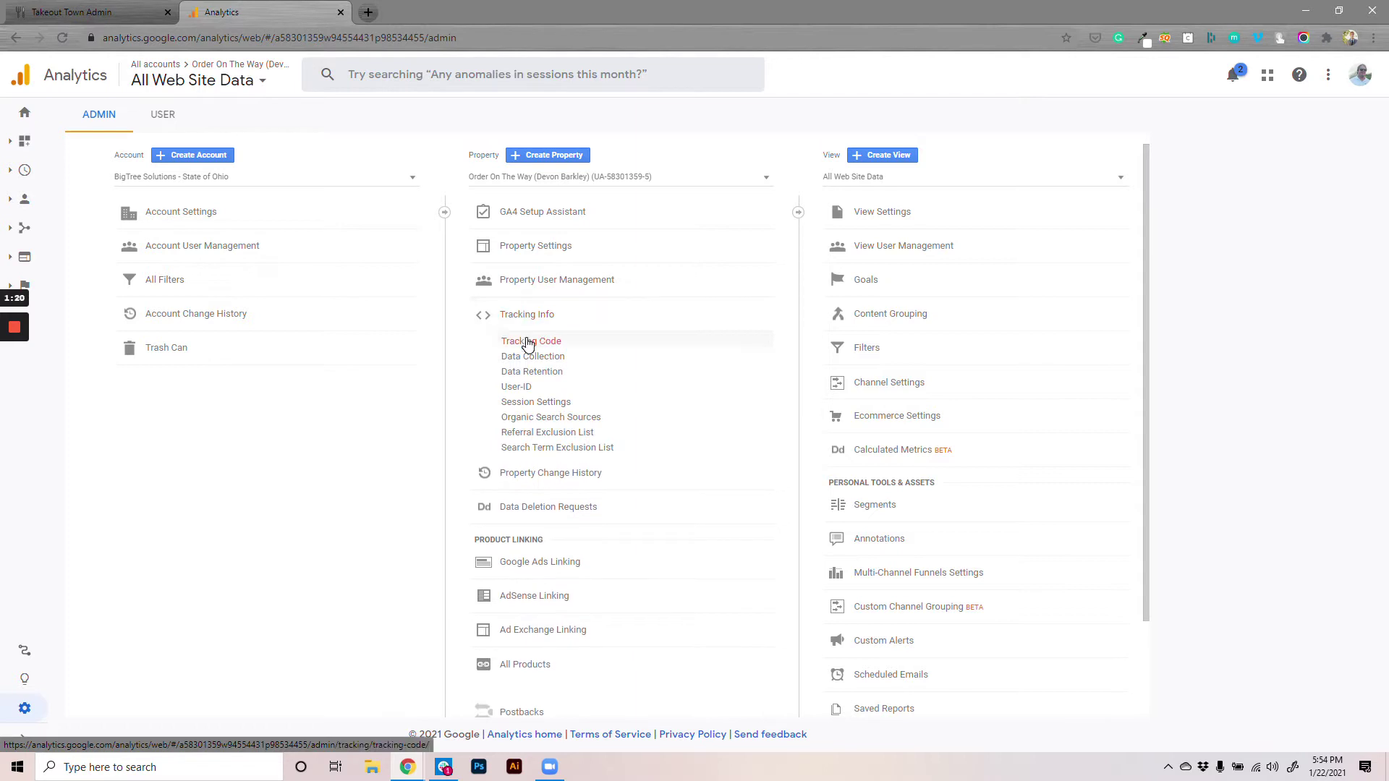
left_click(527, 343)
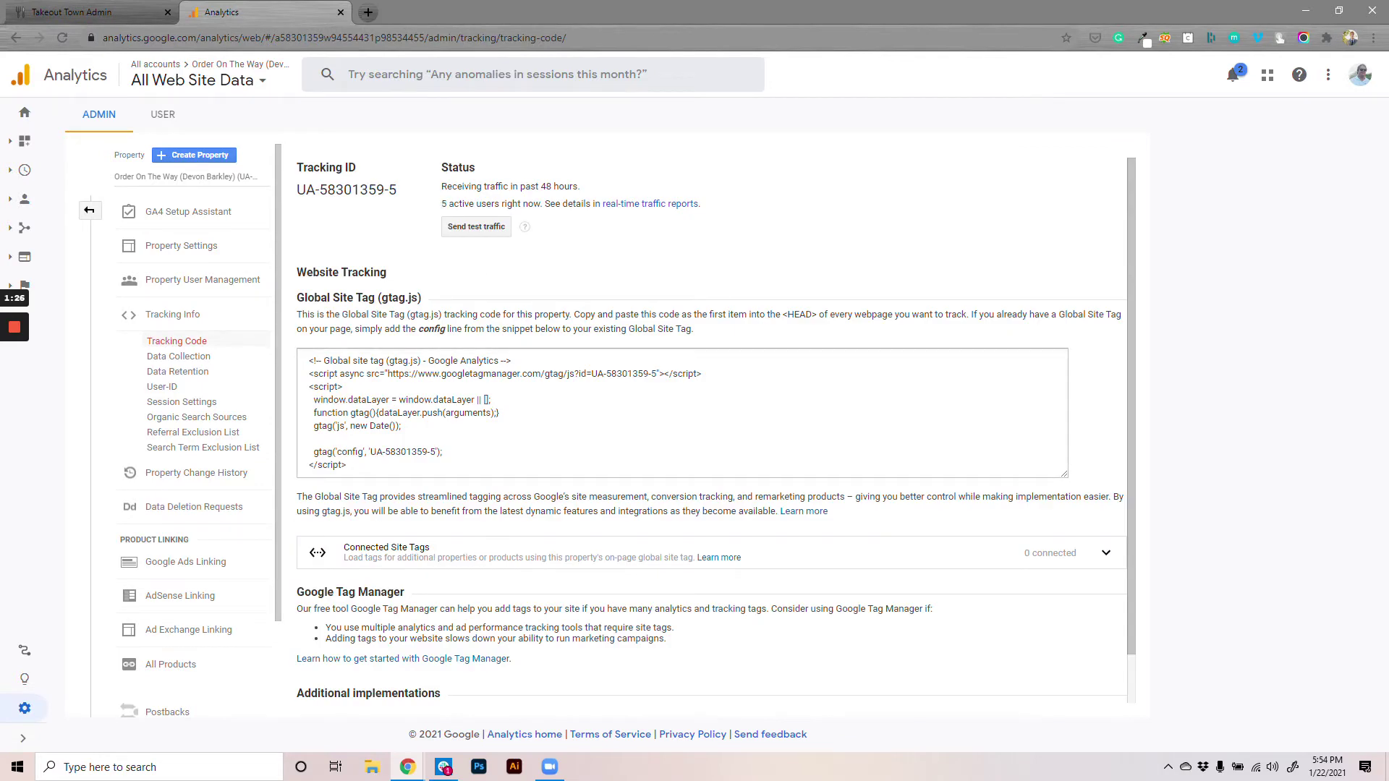
left_click_drag(297, 190, 397, 189)
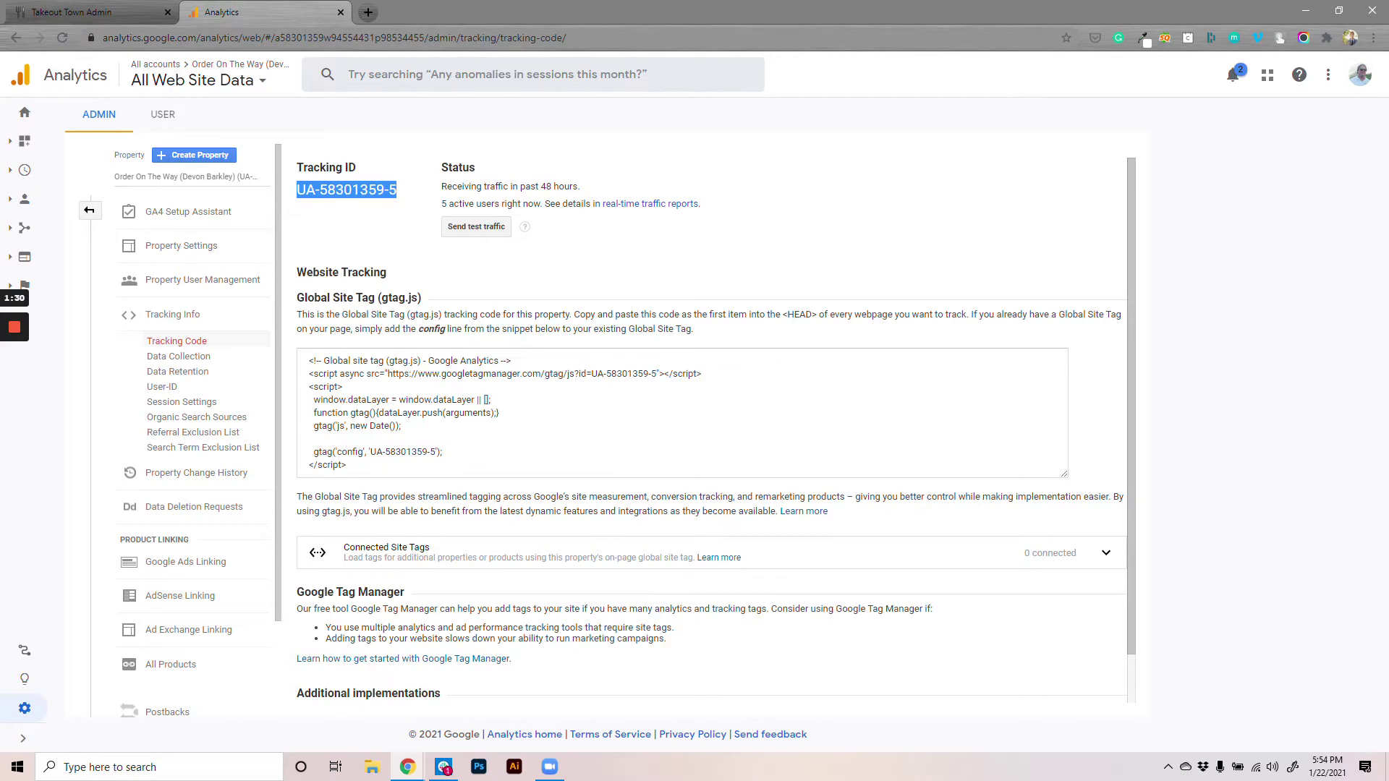
right_click(344, 188)
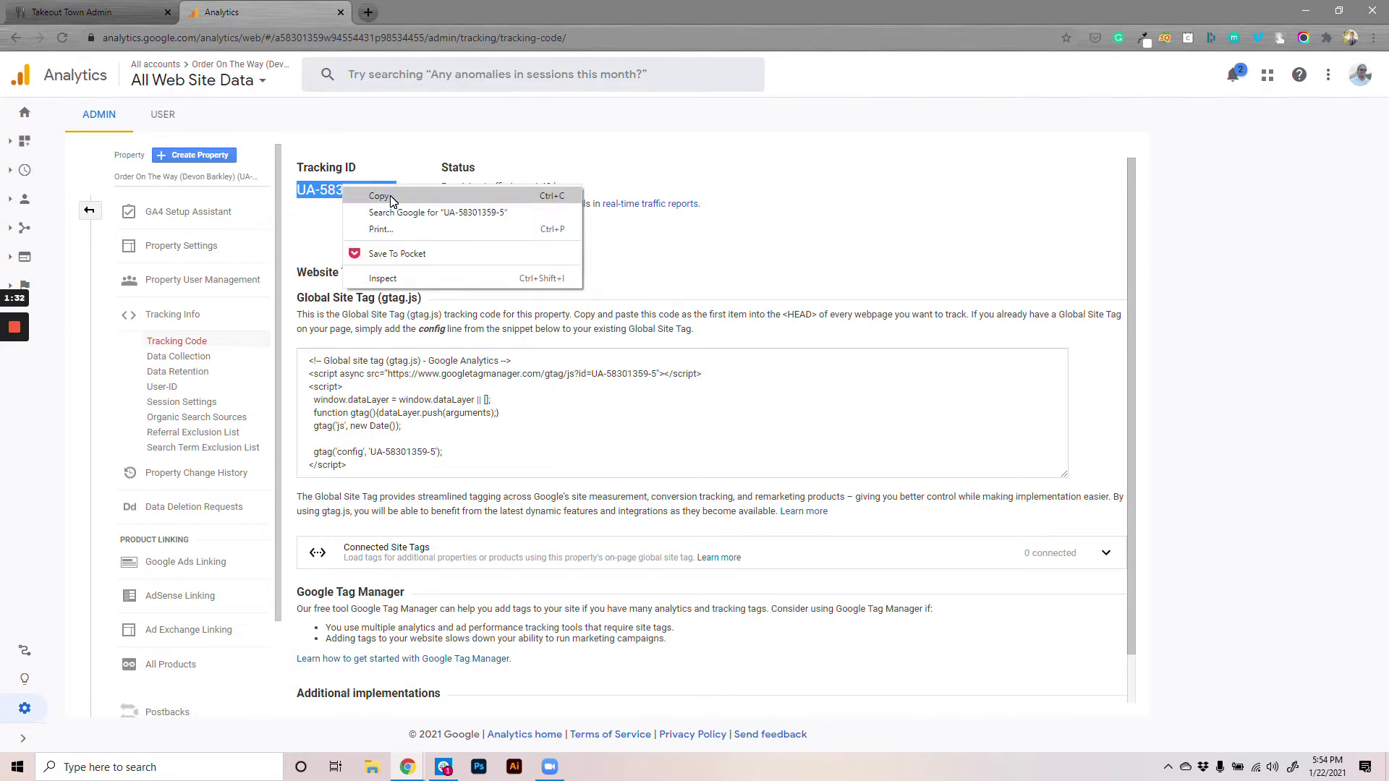
left_click(392, 196)
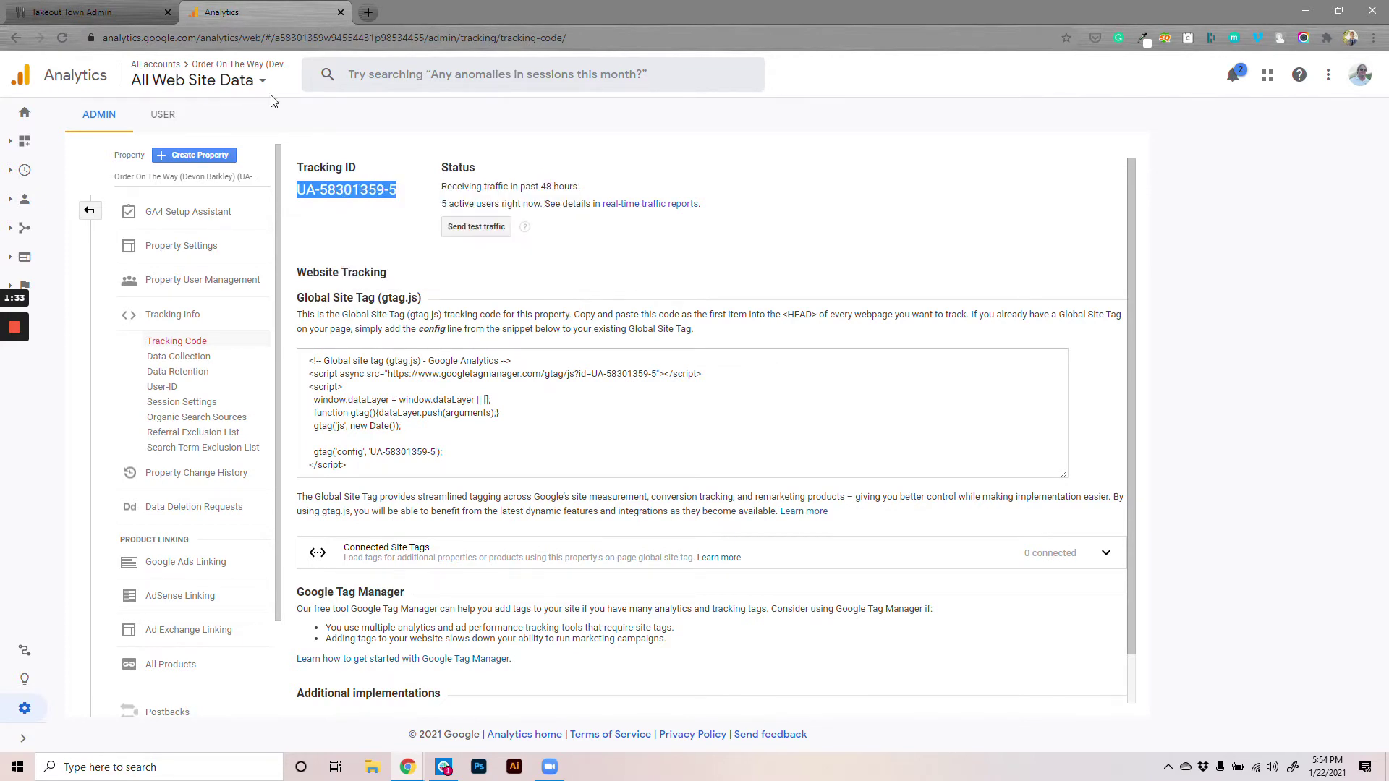
Switch to Takeout Town Admin, open the site settings and filter them by "analytics"
left_click(137, 13)
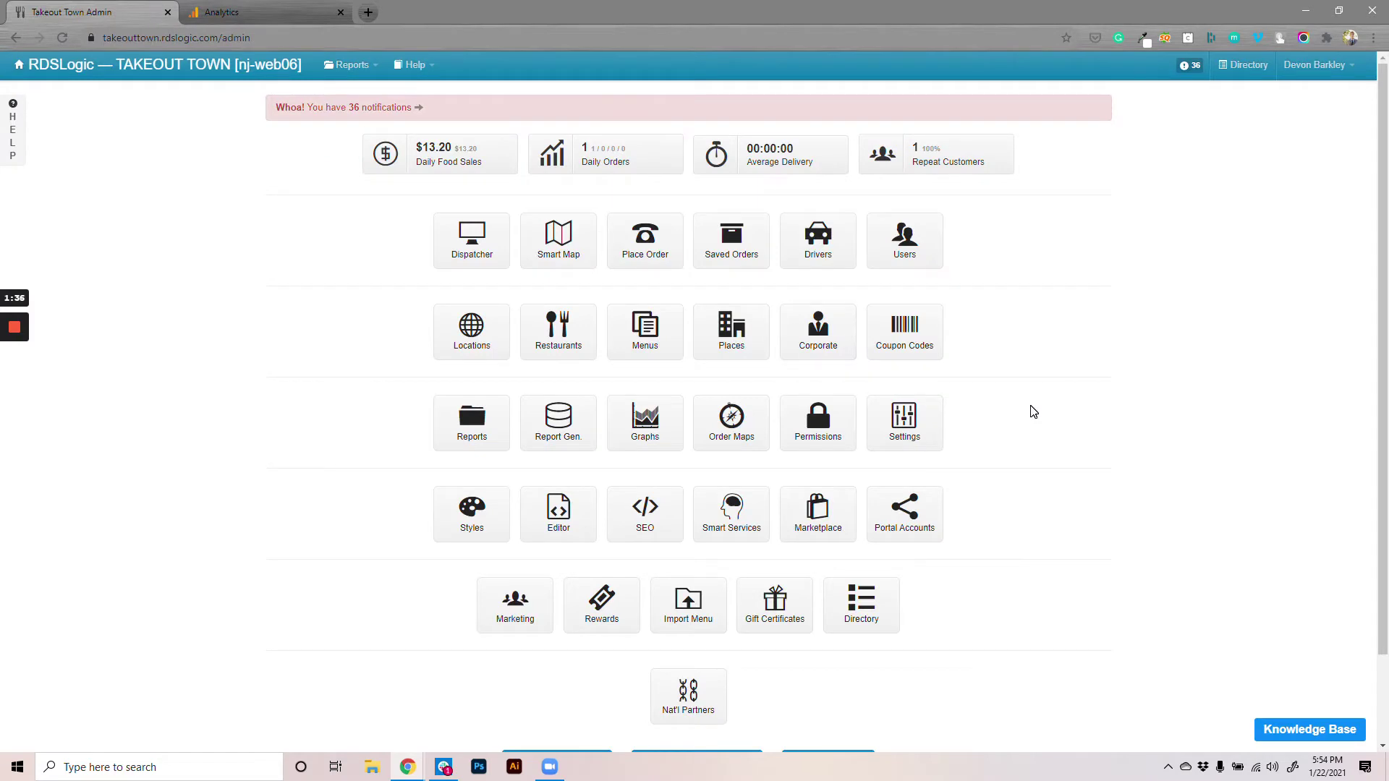
left_click(914, 432)
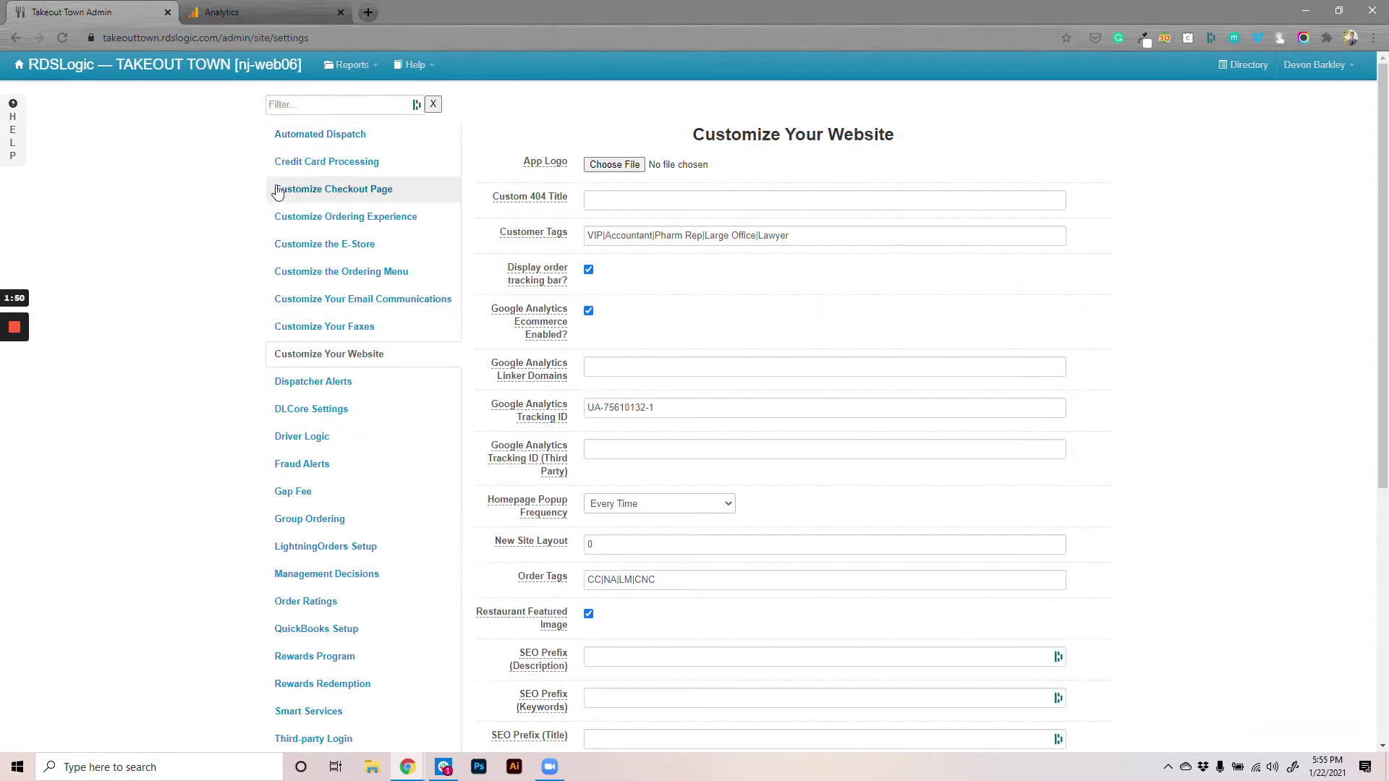
left_click(300, 135)
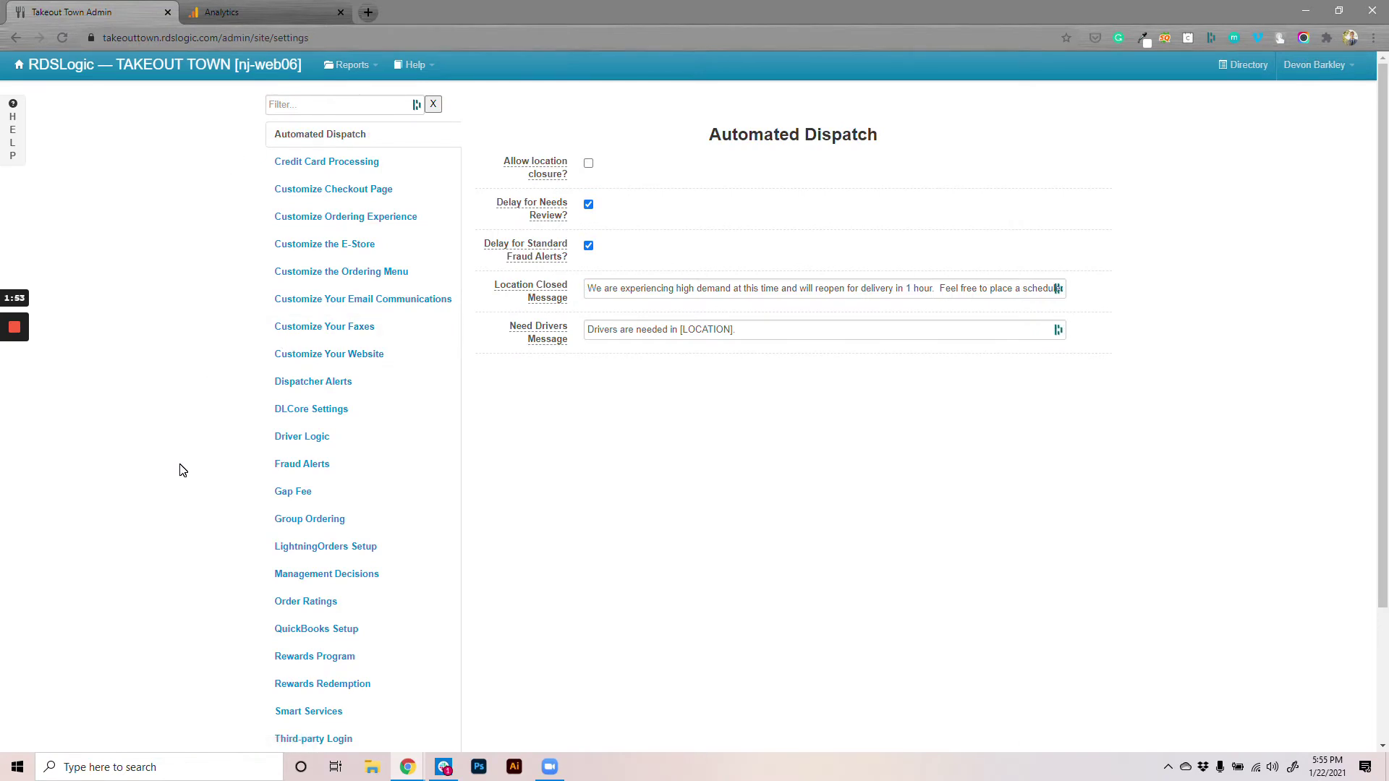
left_click(336, 105)
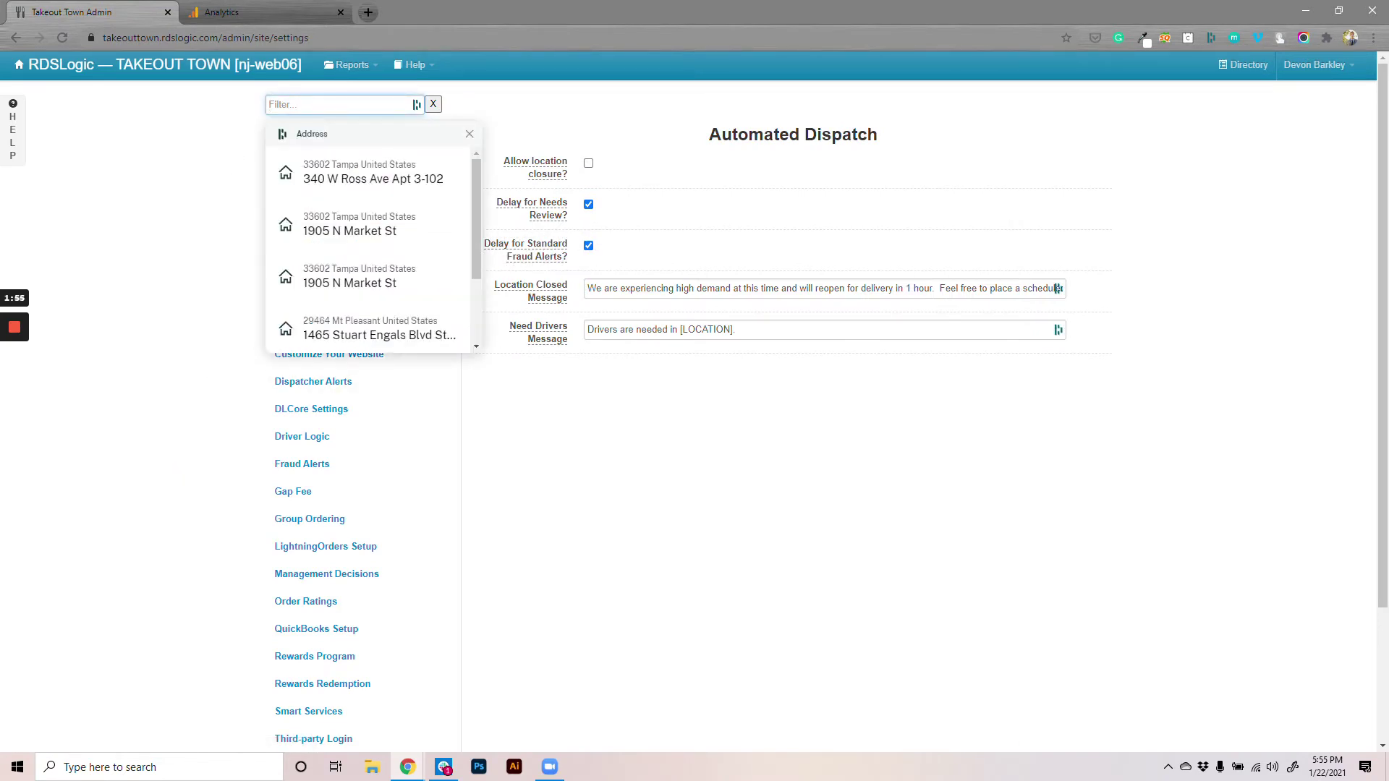
type("analytics")
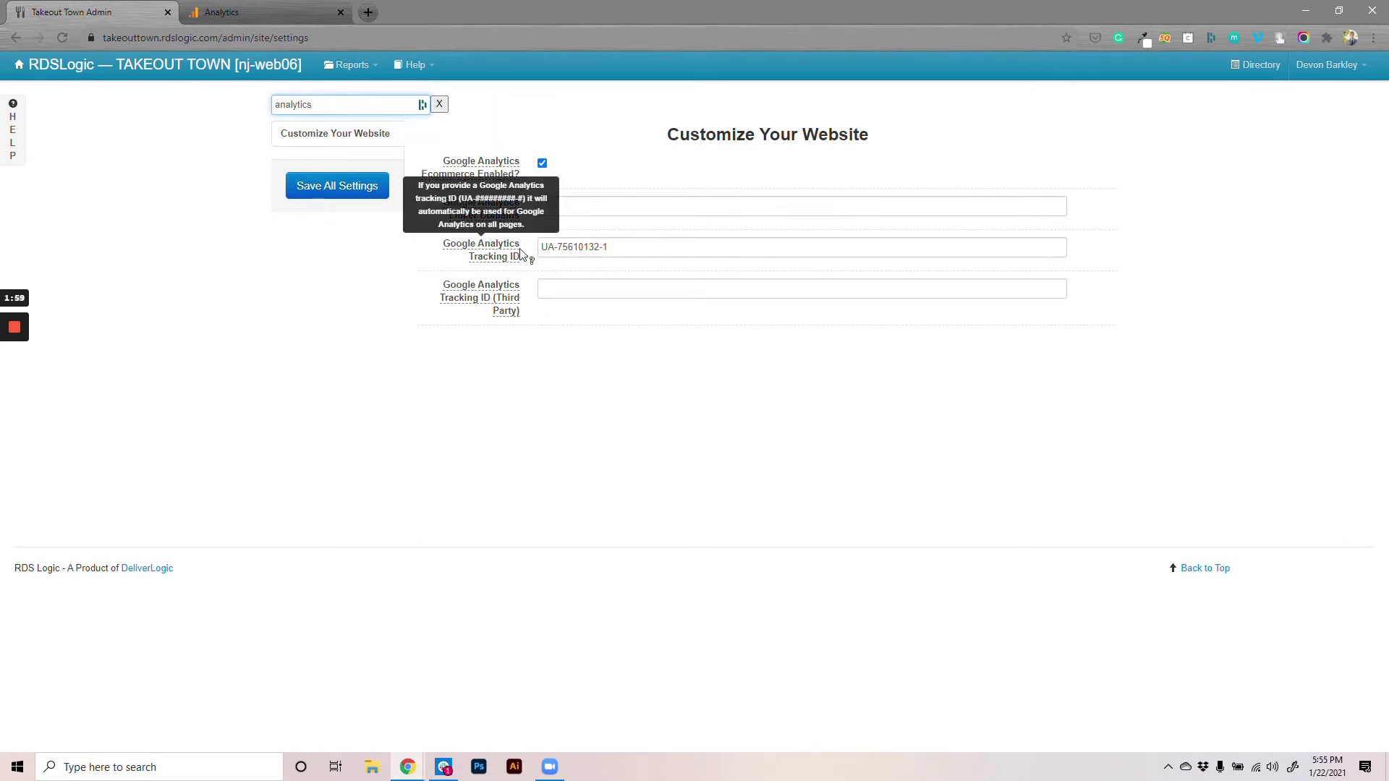
Replace the Google Analytics Tracking ID with the copied tracking ID
left_click(623, 248)
key("ctrl+a")
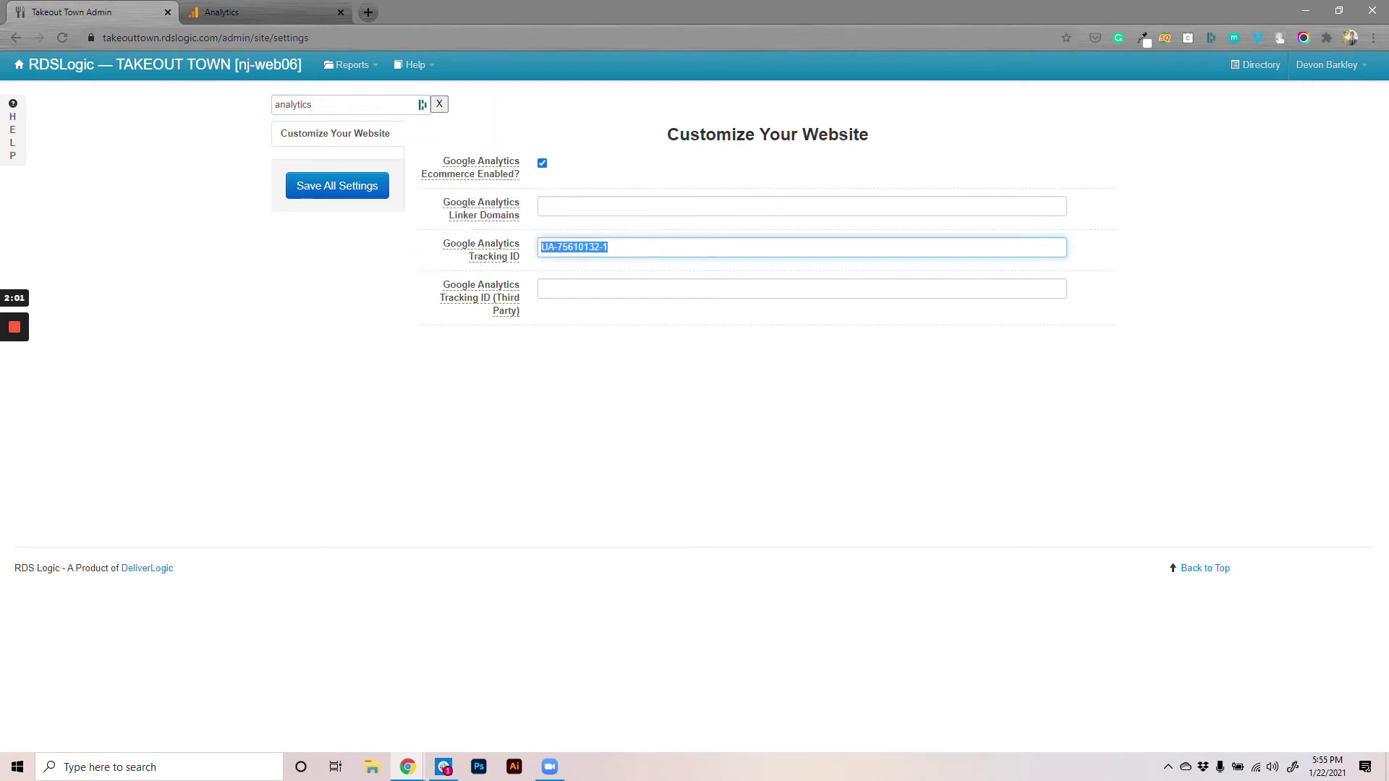
right_click(637, 246)
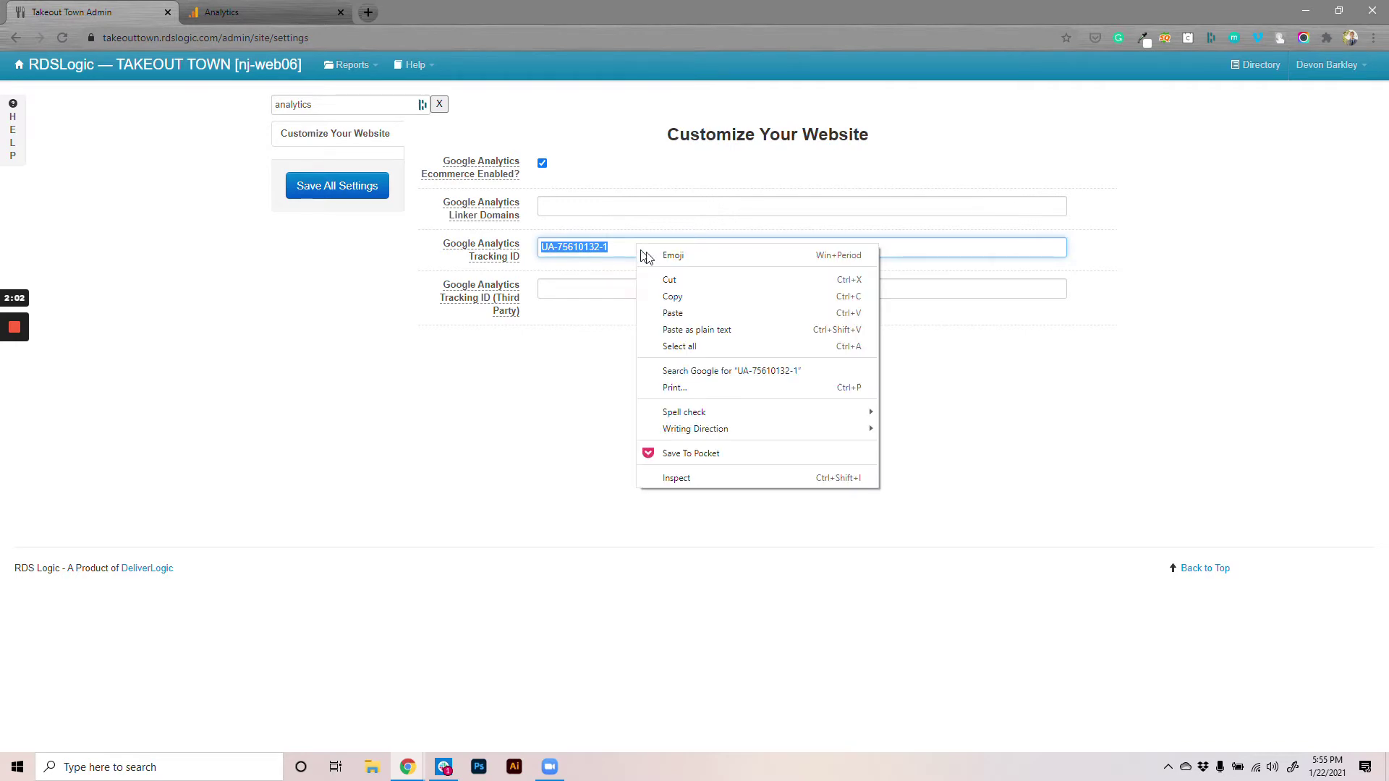
left_click(691, 319)
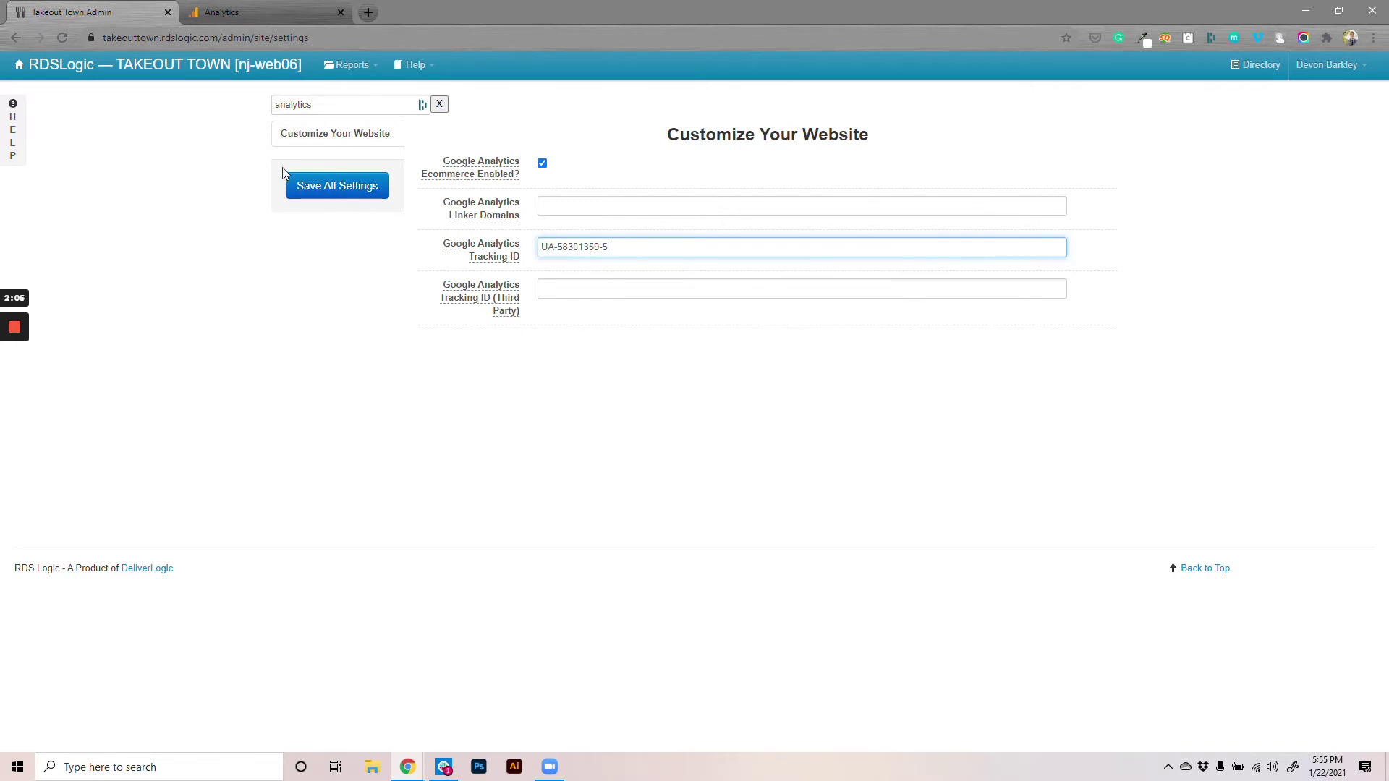
Clear the settings filter and review the Google Analytics tracking ID, ecommerce and save options under Customize Your Website
left_click(439, 104)
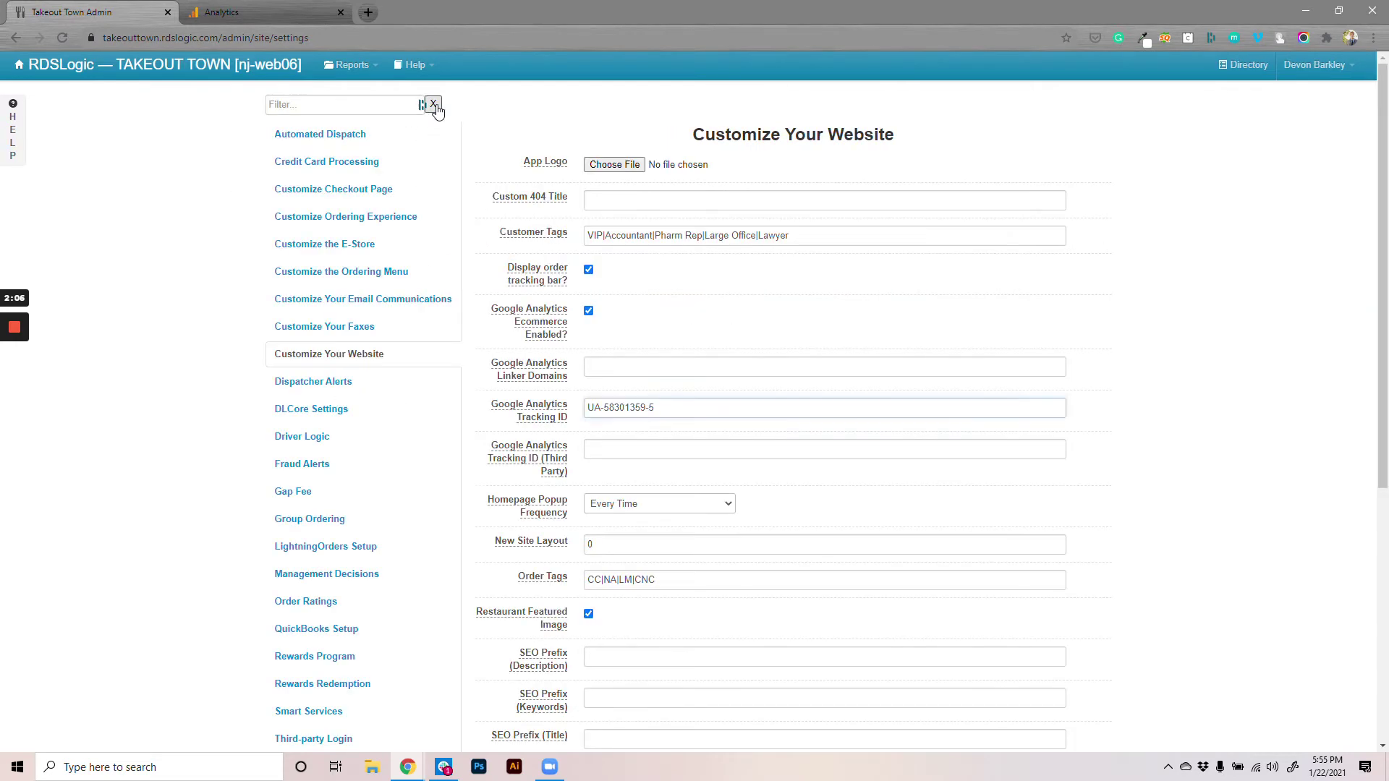
left_click(291, 331)
left_click(293, 354)
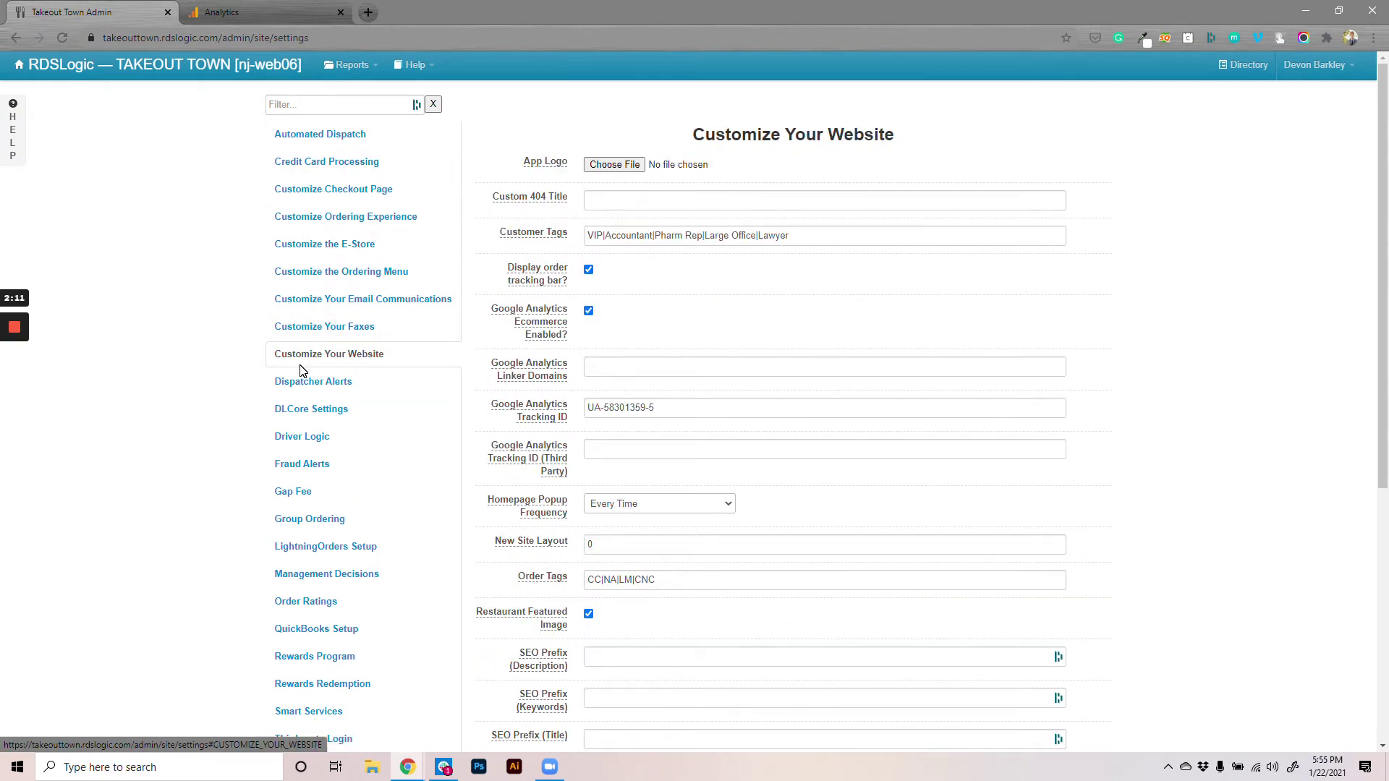
left_click(512, 416)
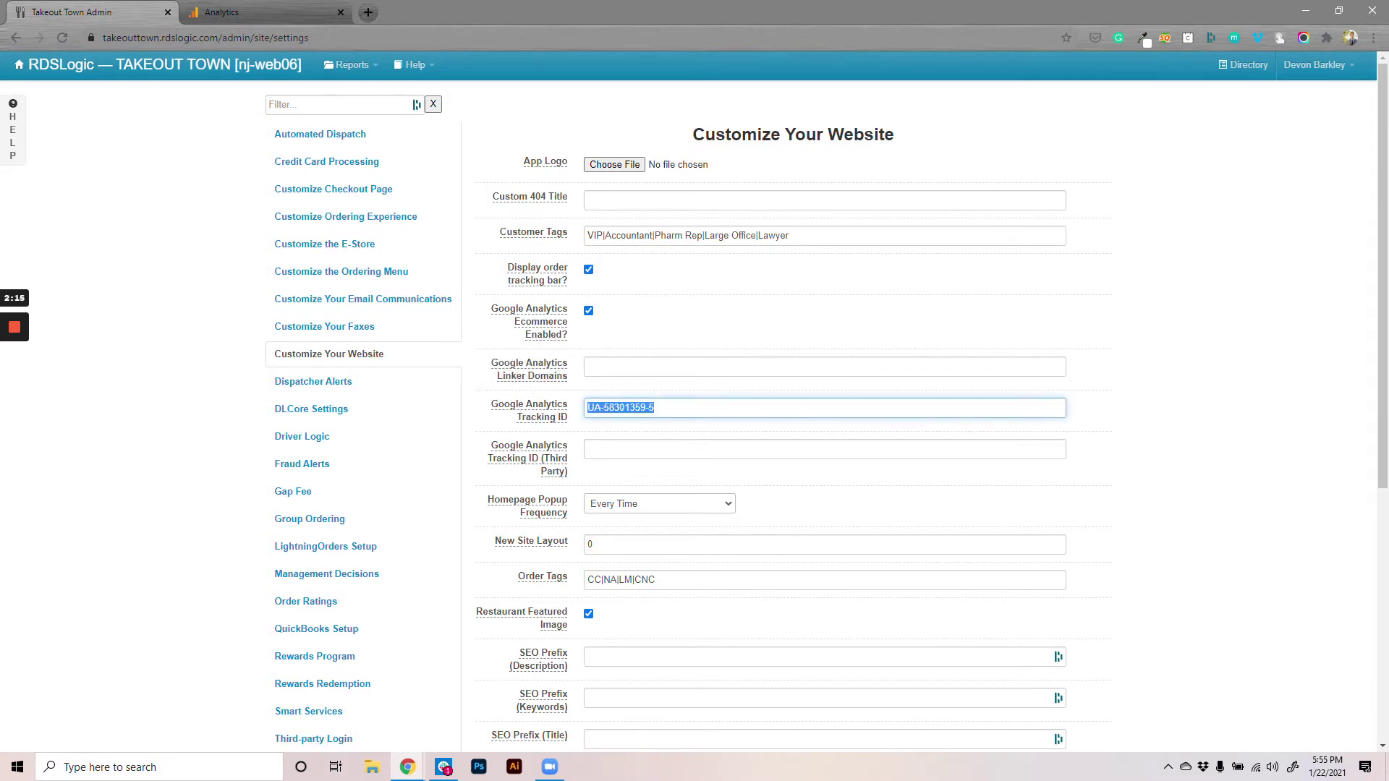
left_click(656, 408)
scroll(579, 436, "down", 6)
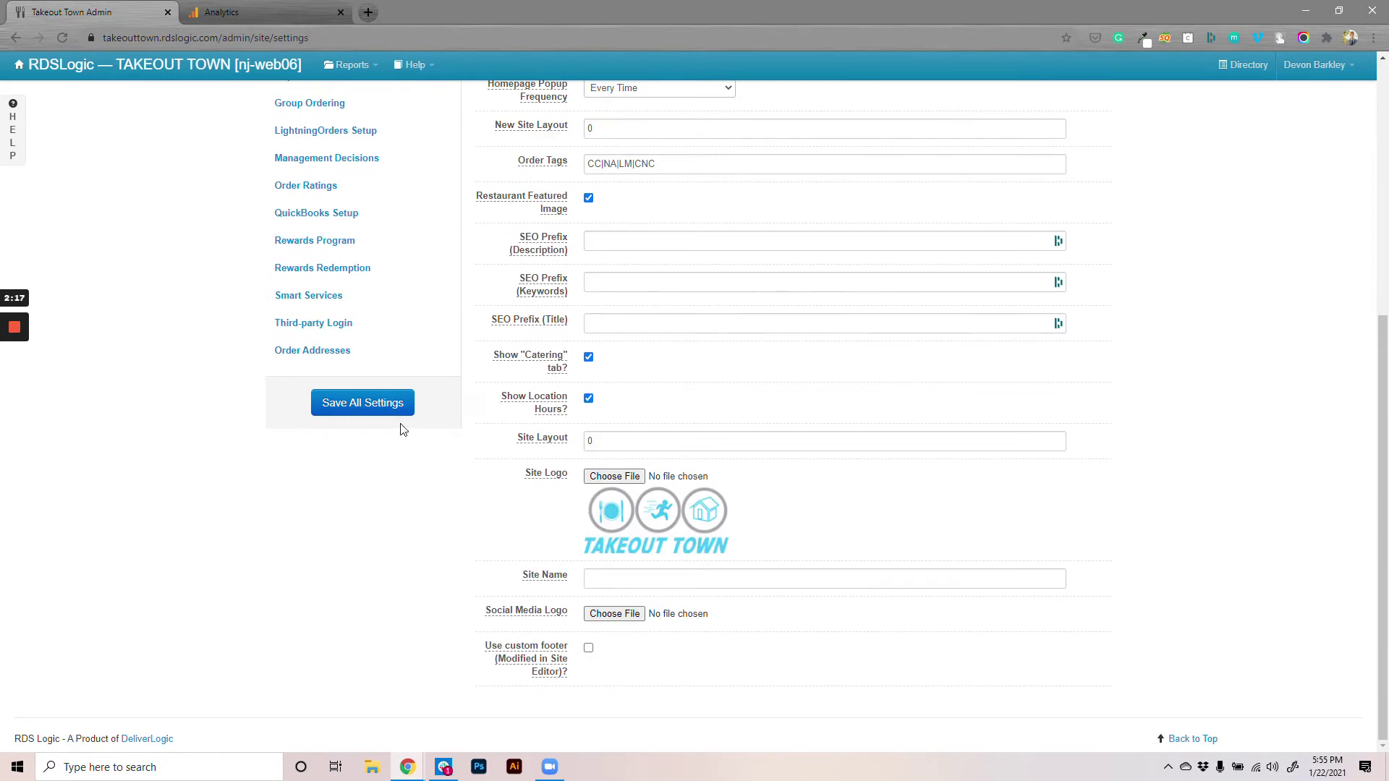
scroll(594, 411, "up", 6)
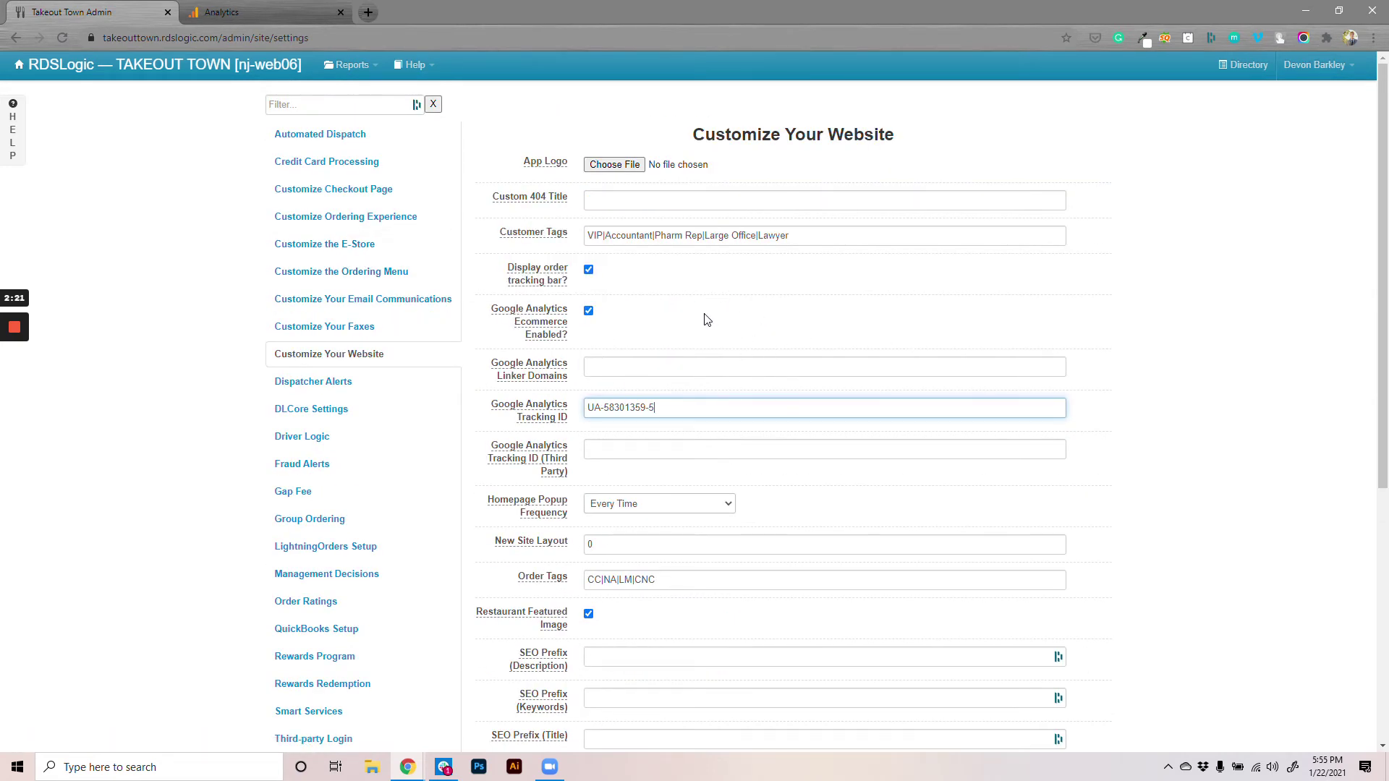
mouse_move(506, 334)
left_click(588, 313)
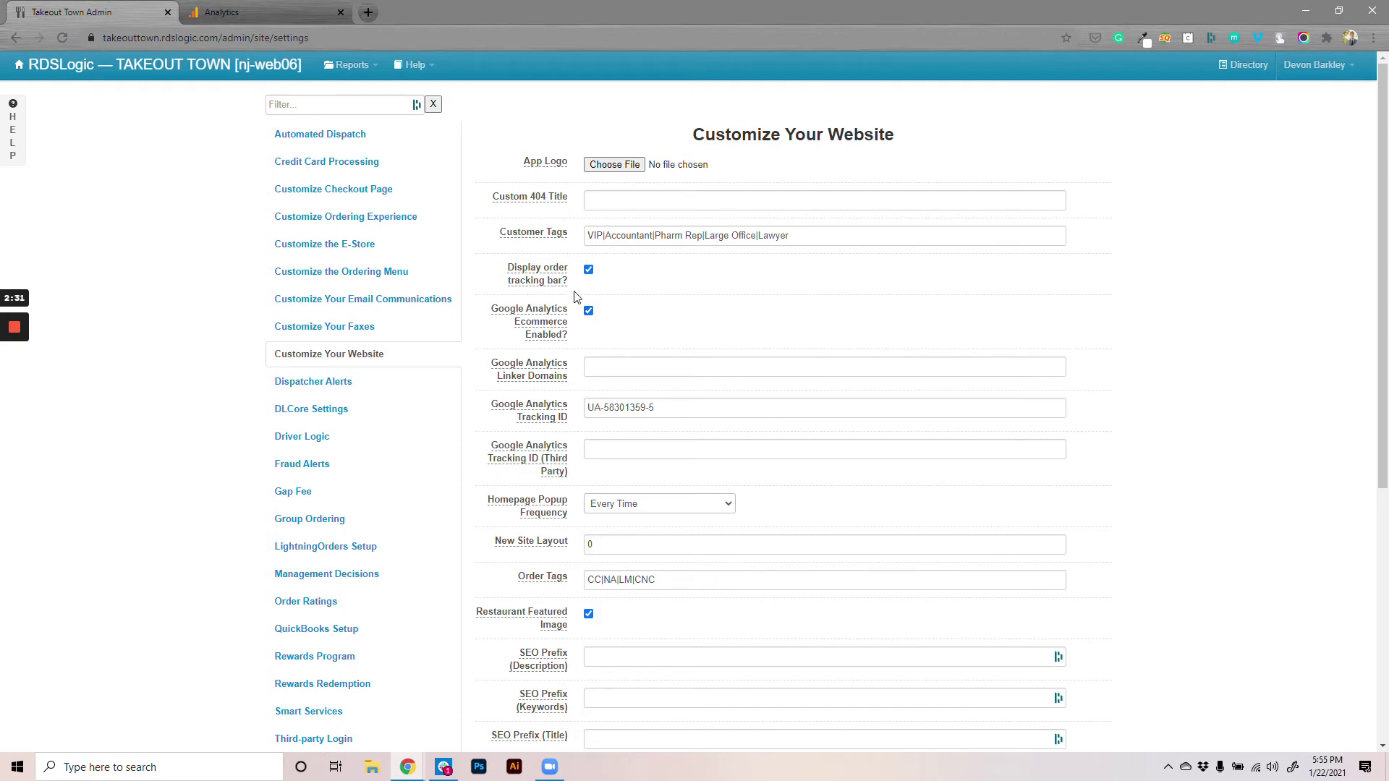
Switch to Google Analytics and open the Ecommerce Settings of the All Web Site Data view from Admin
left_click(244, 7)
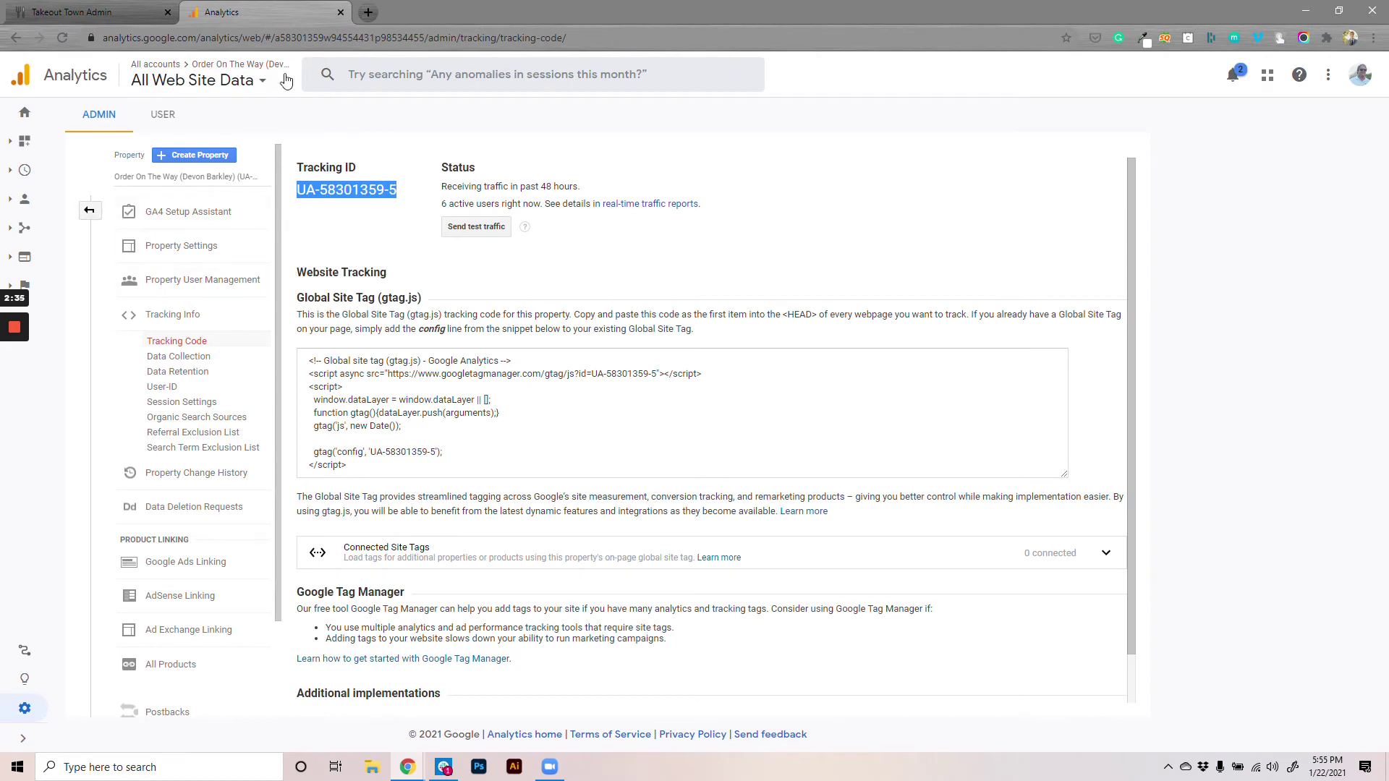
left_click(100, 215)
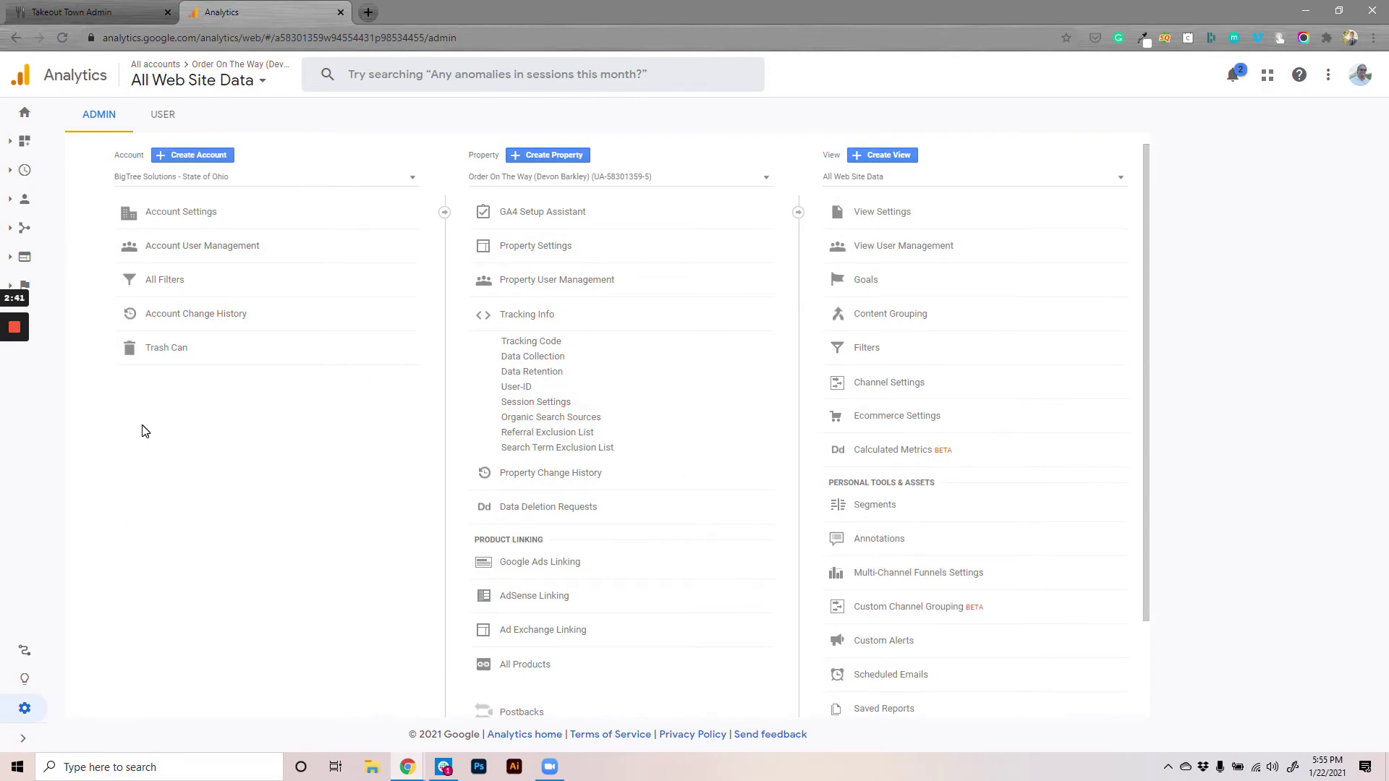
left_click(25, 112)
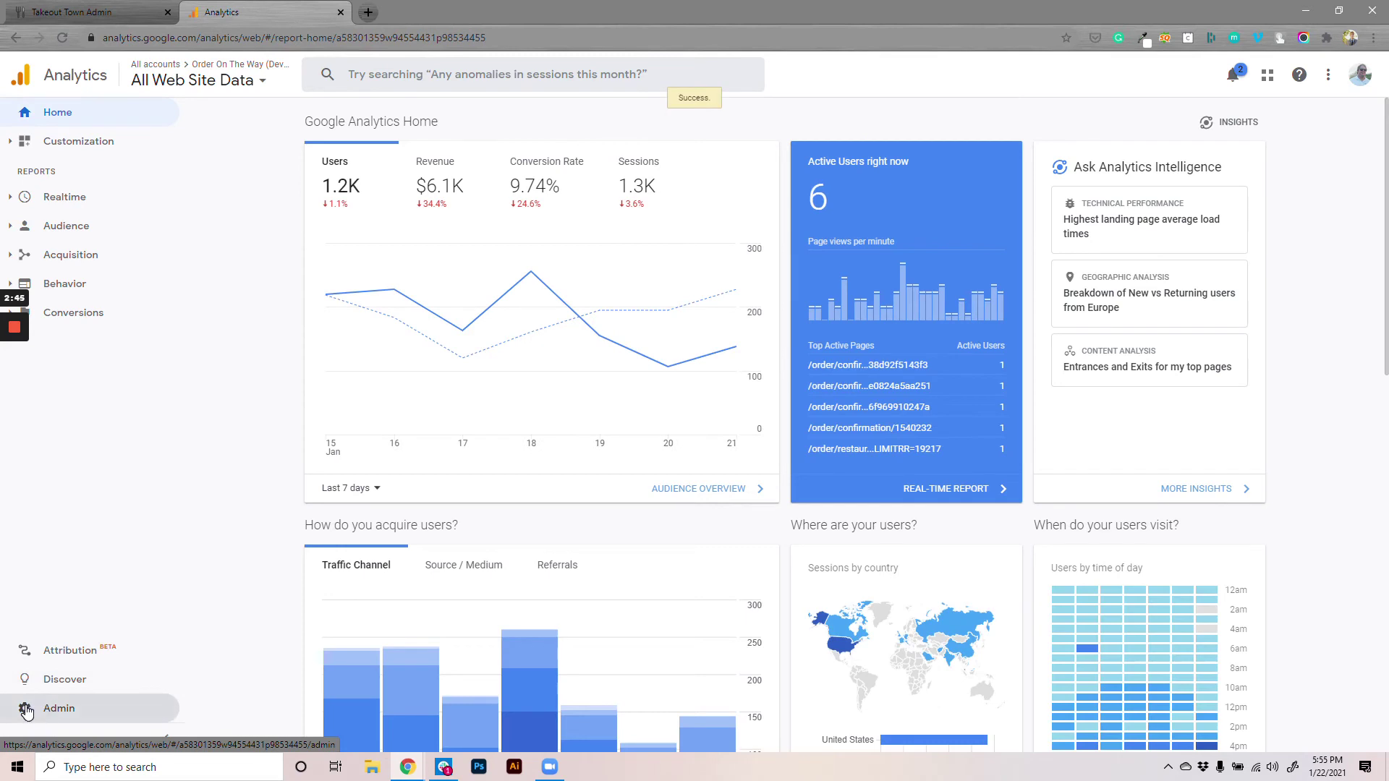
left_click(27, 711)
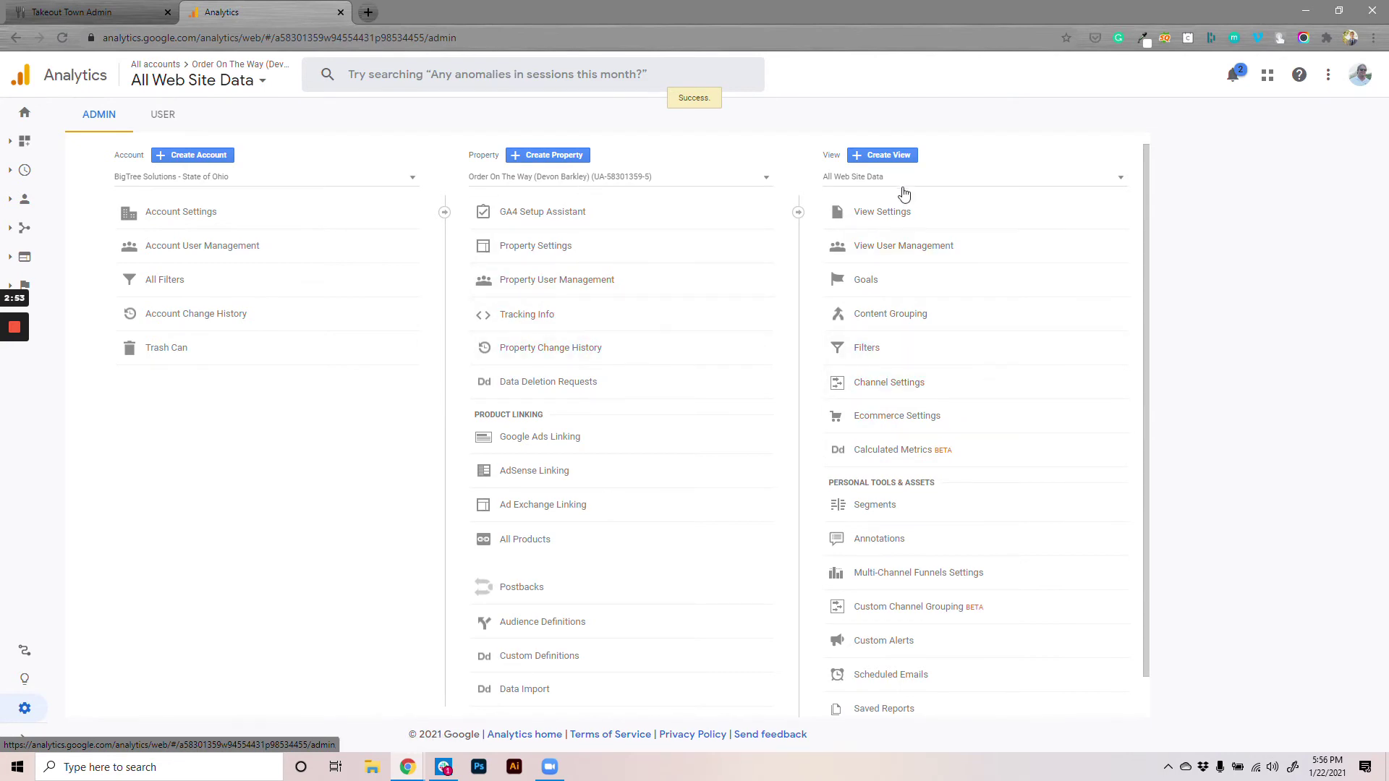
left_click(925, 423)
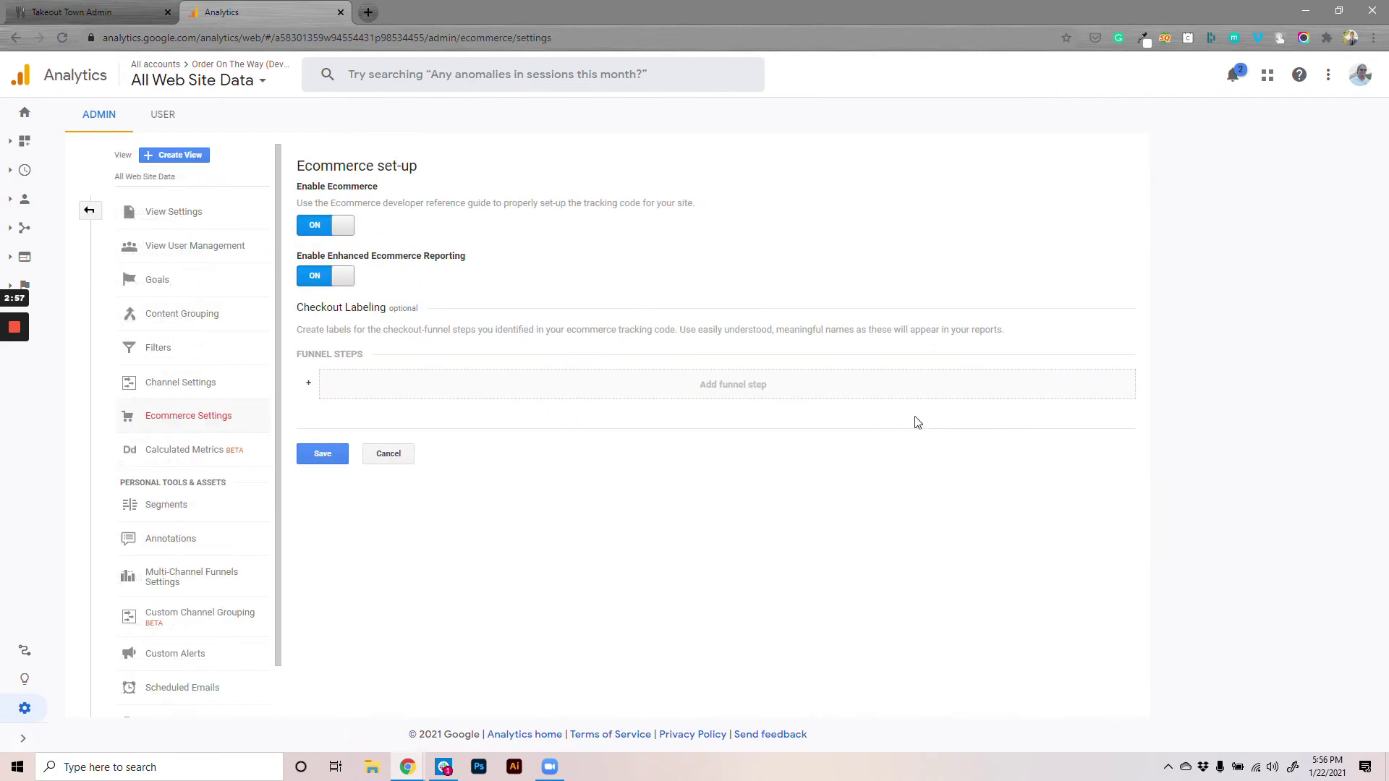
Turn Enable Ecommerce off and back on, and save the ecommerce set-up
left_click(315, 226)
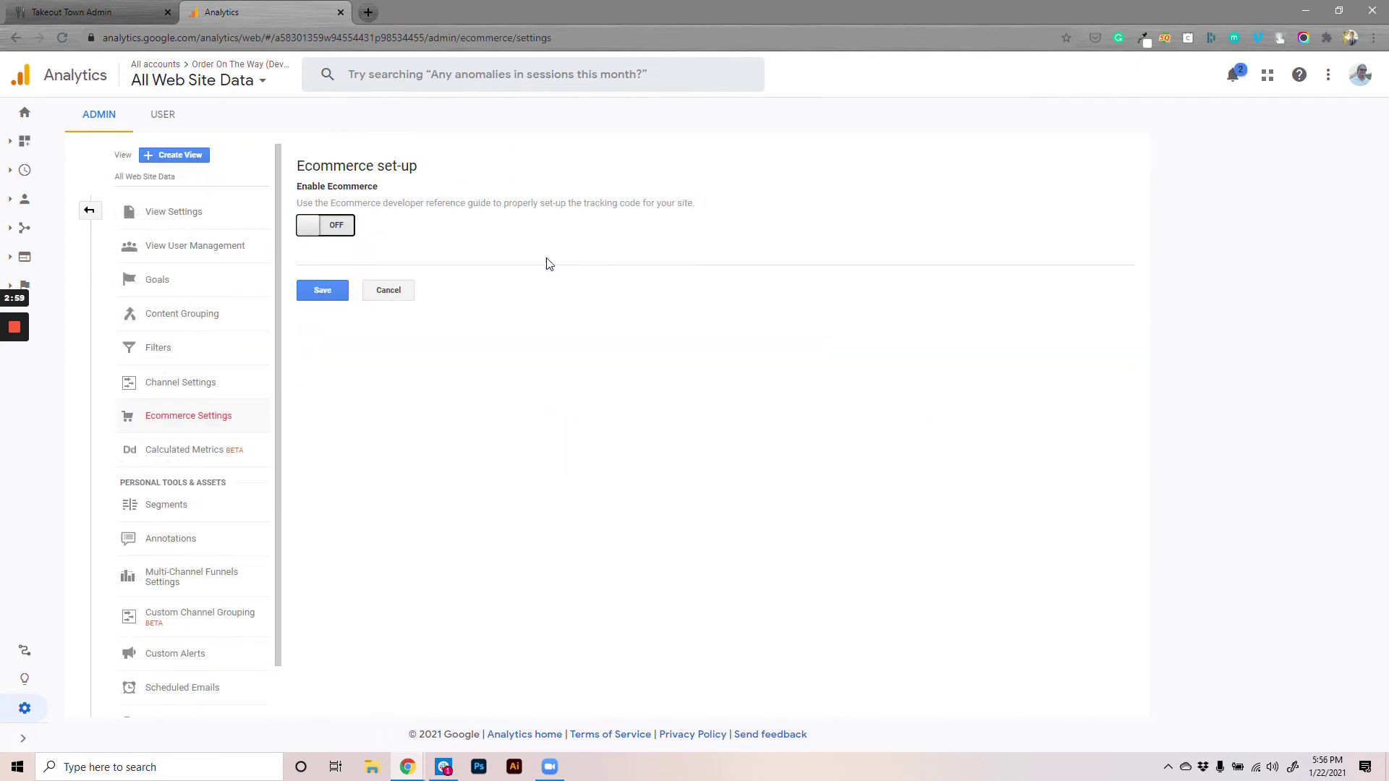
left_click(341, 227)
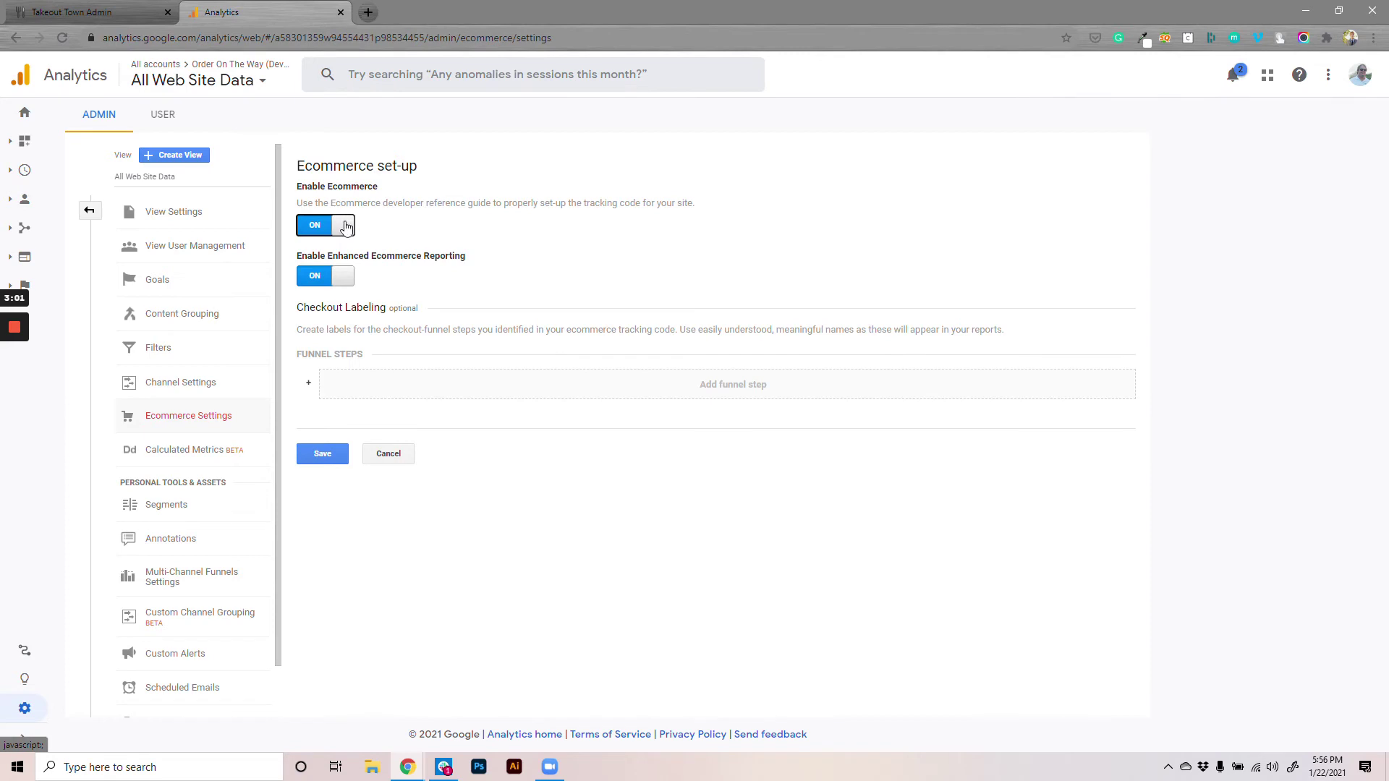
left_click(321, 456)
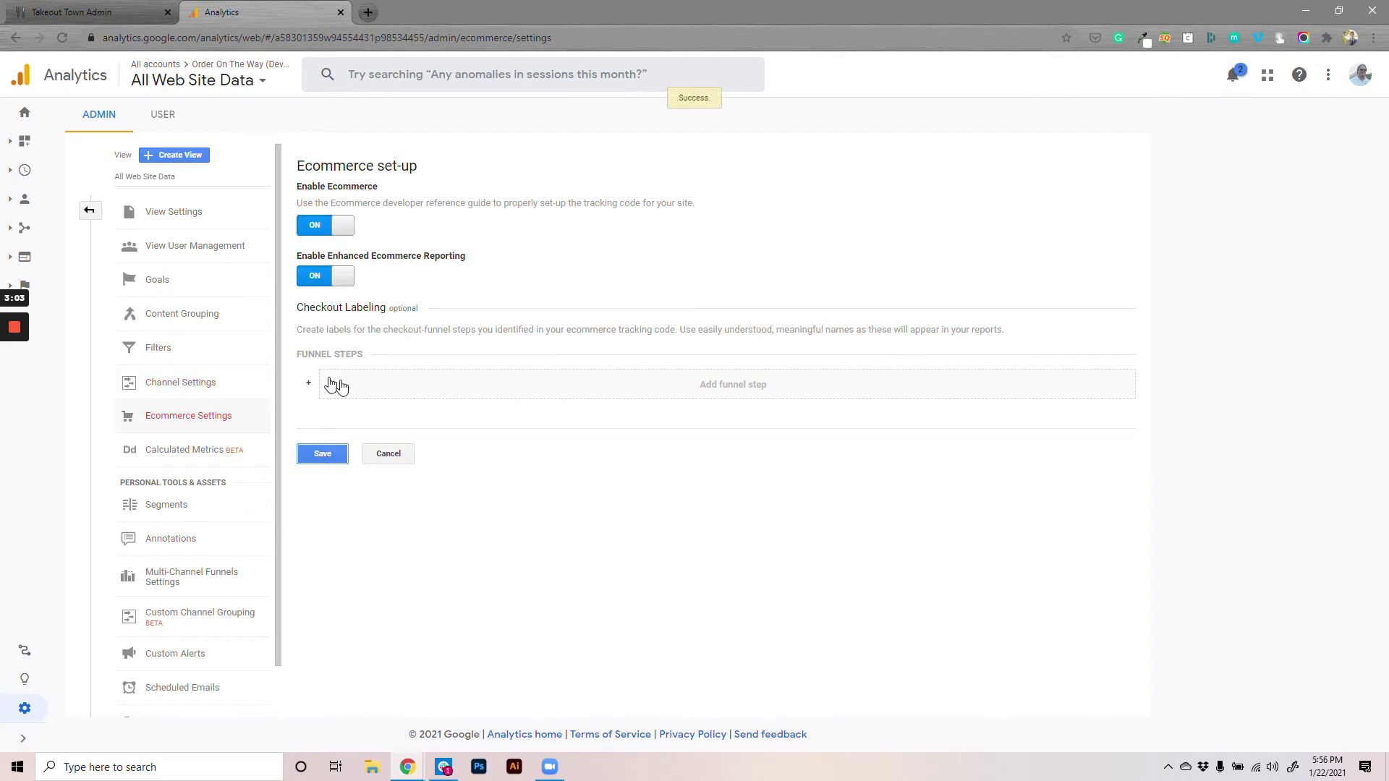
key("ctrl+shift+Tab")
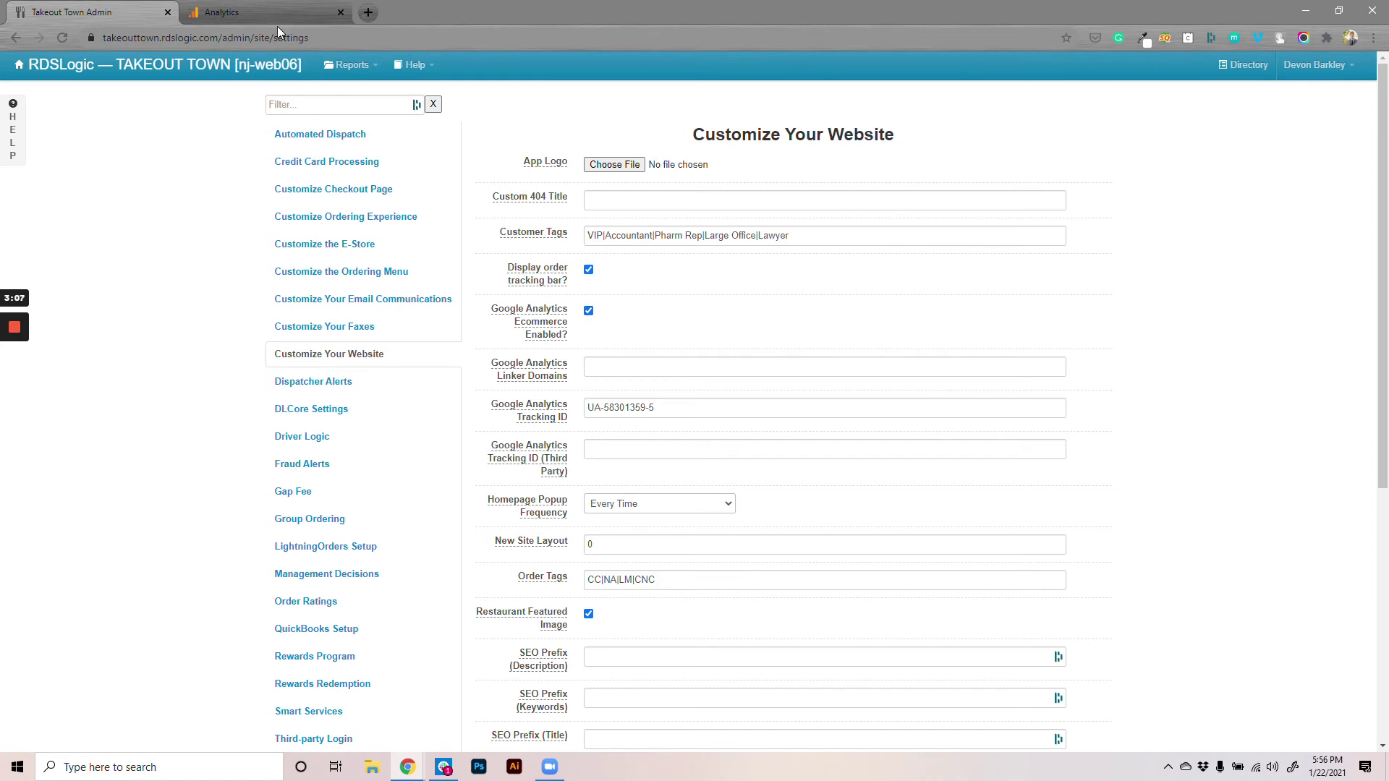
key("ctrl+Tab")
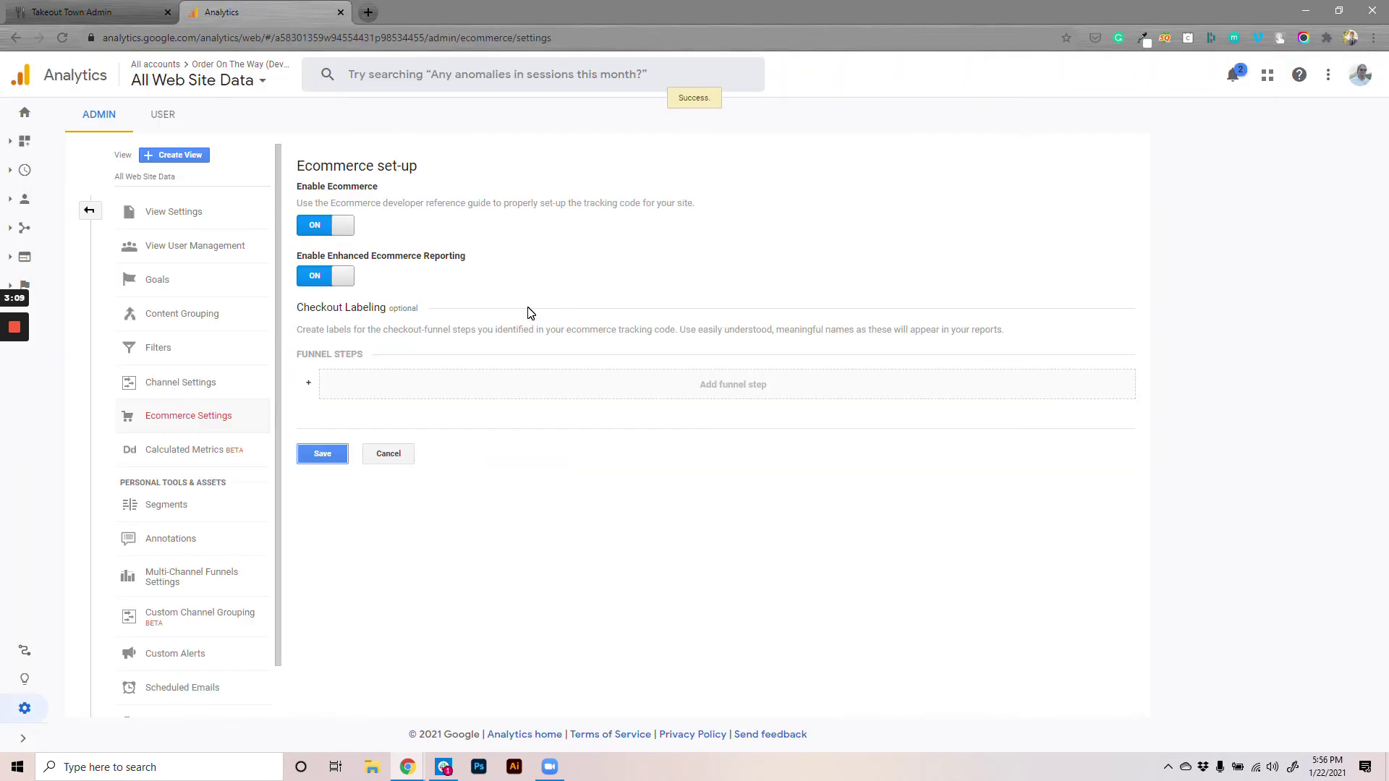
Set the session timeout to 4 hours in the property's Session Settings and apply the change
left_click(89, 210)
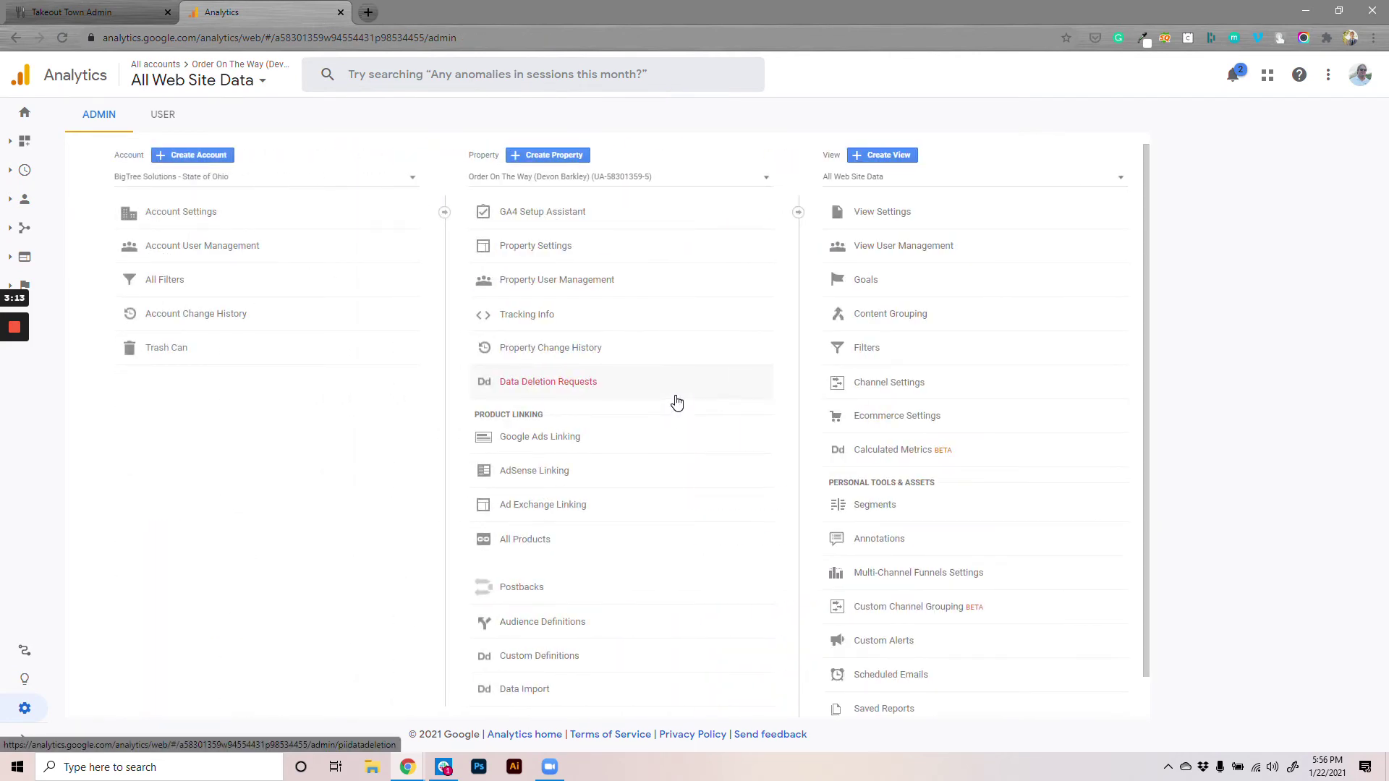
left_click(532, 316)
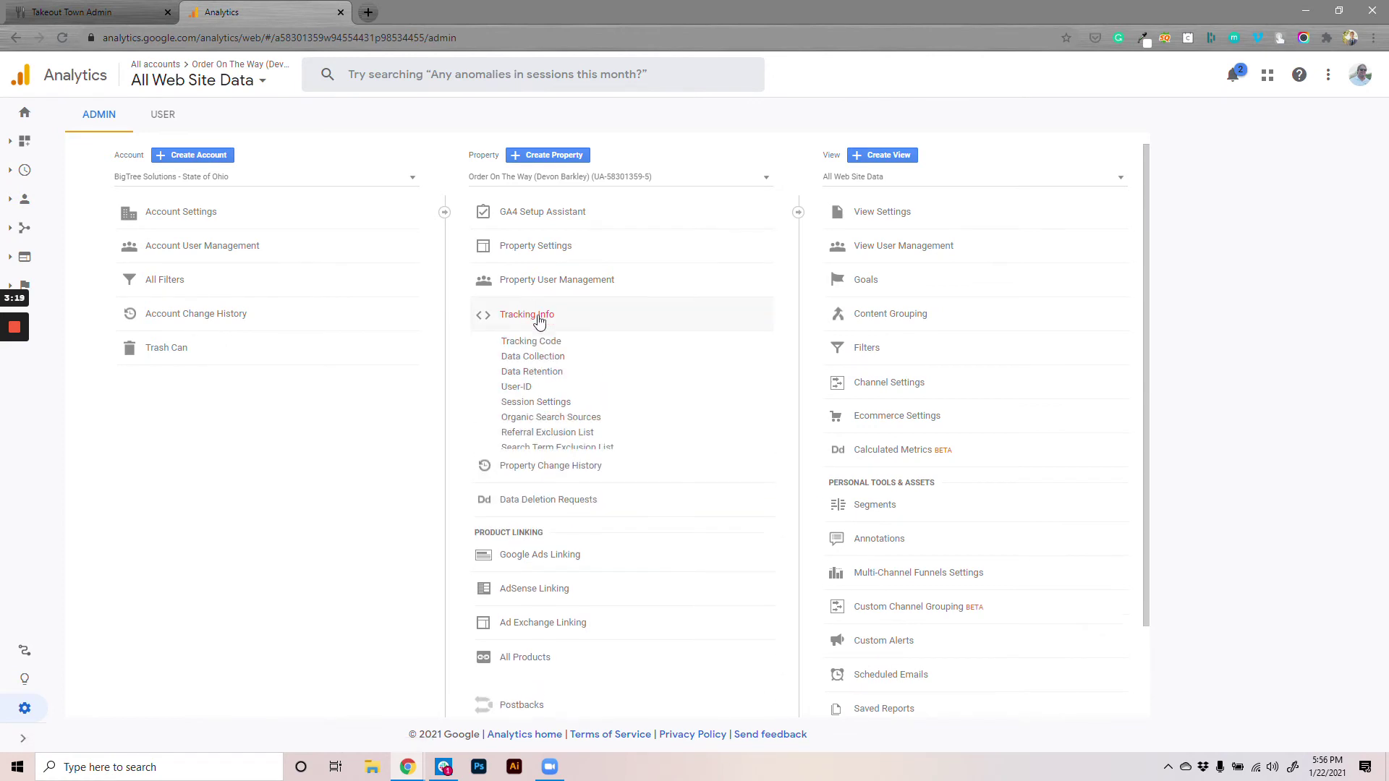
left_click(534, 403)
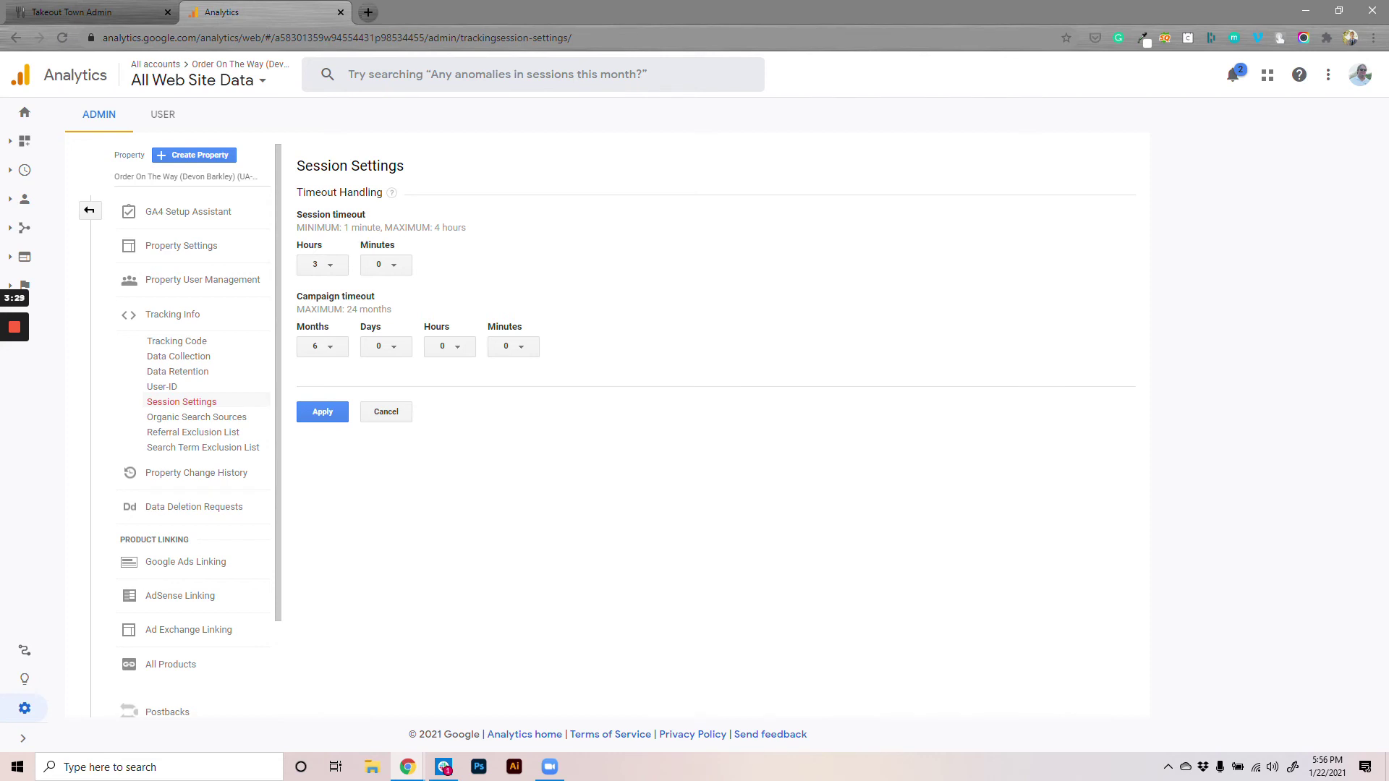
left_click(327, 273)
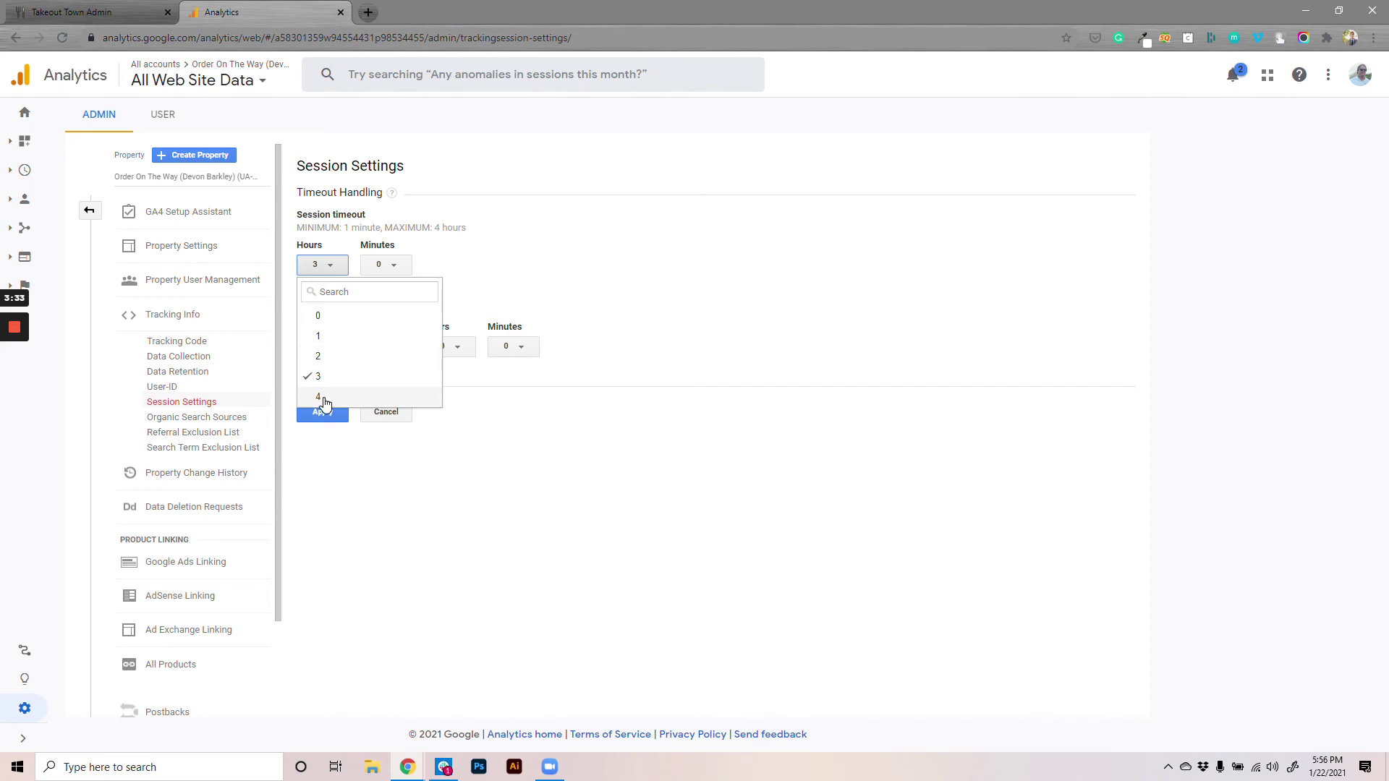
left_click(323, 400)
left_click(323, 412)
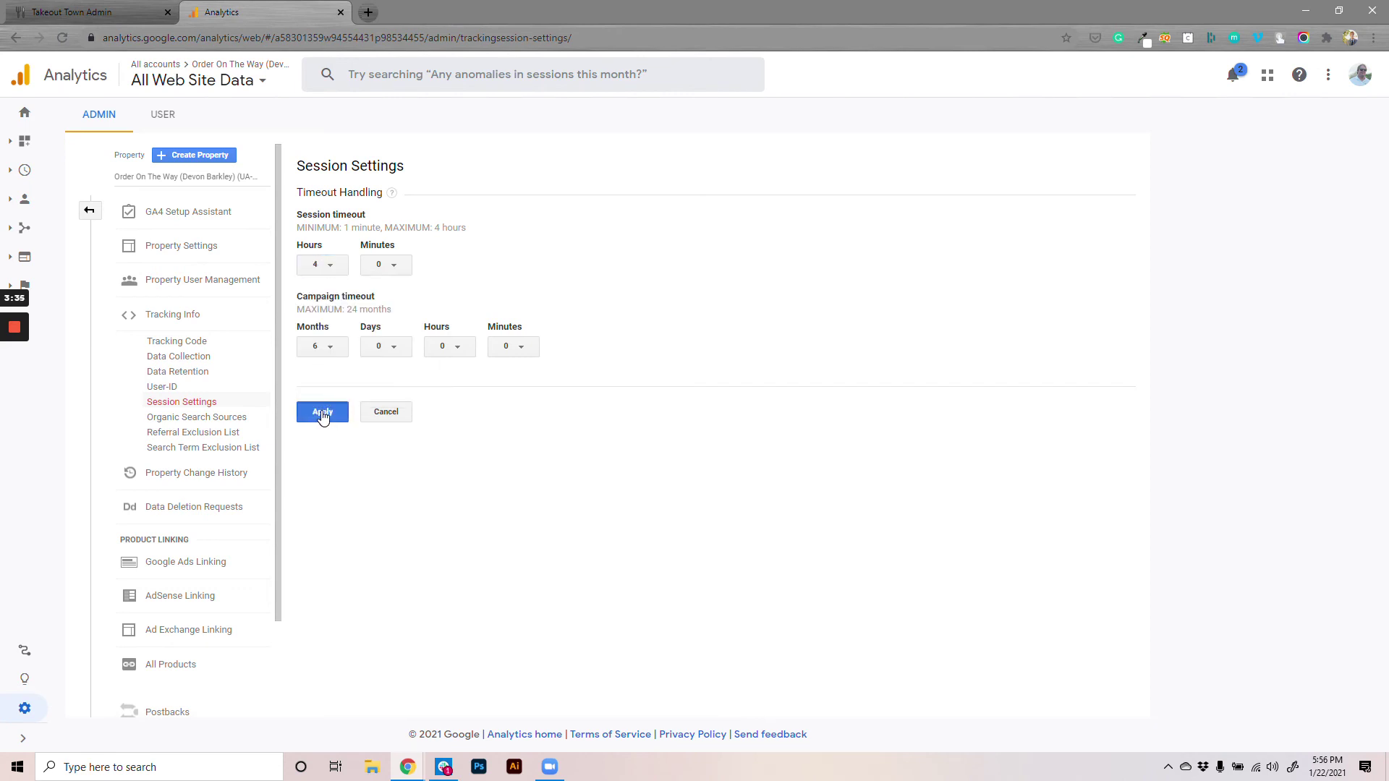